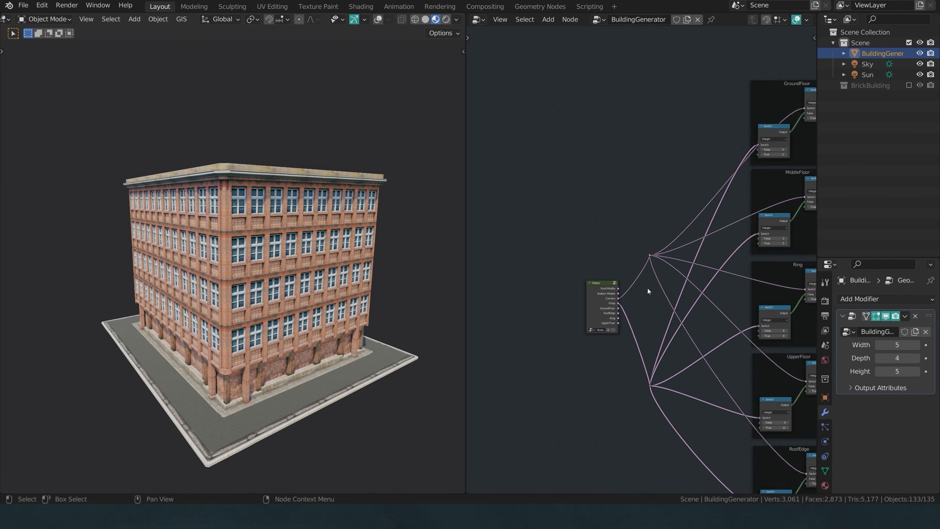
Step: Open the Masks node group for editing
{"action": "middle_click_drag", "start_coordinate": [624, 319], "coordinate": [674, 273]}
{"action": "scroll", "coordinate": [674, 273], "scroll_direction": "up", "scroll_amount": 6}
{"action": "scroll", "coordinate": [596, 310], "scroll_direction": "up", "scroll_amount": 2}
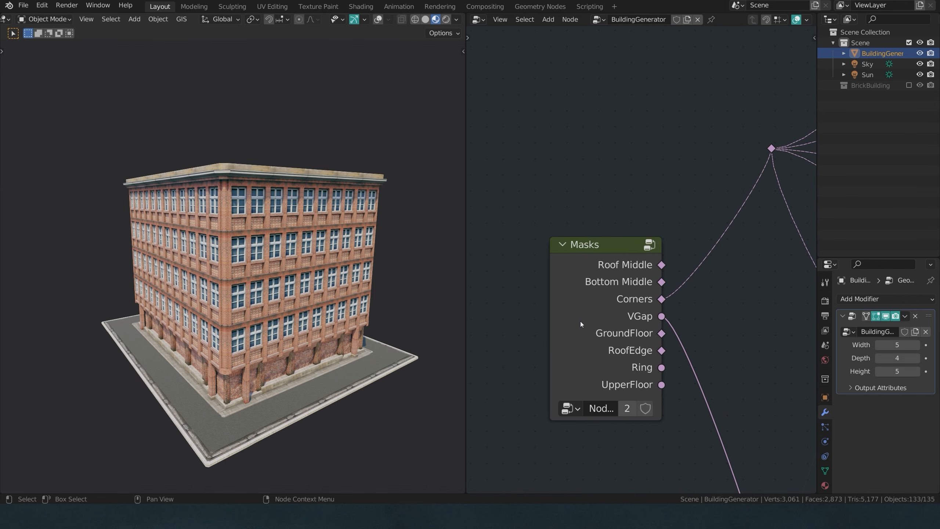
{"action": "left_click", "coordinate": [594, 302]}
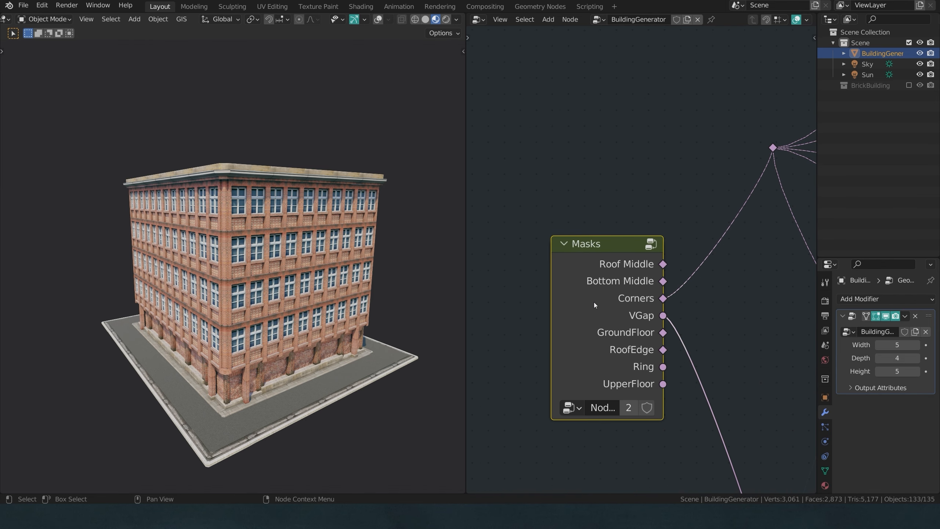
{"action": "key", "text": "Tab"}
Step: Switch the Group Output's UpperFloor value on and back off to preview its effect on the building
{"action": "scroll", "coordinate": [652, 279], "scroll_direction": "down", "scroll_amount": 3}
{"action": "middle_click_drag", "start_coordinate": [652, 279], "coordinate": [559, 327]}
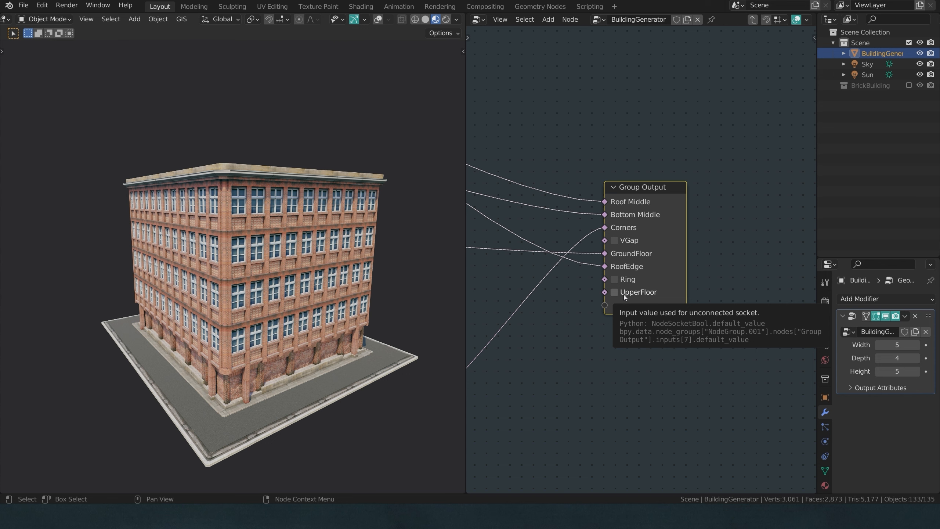
{"action": "left_click", "coordinate": [614, 294]}
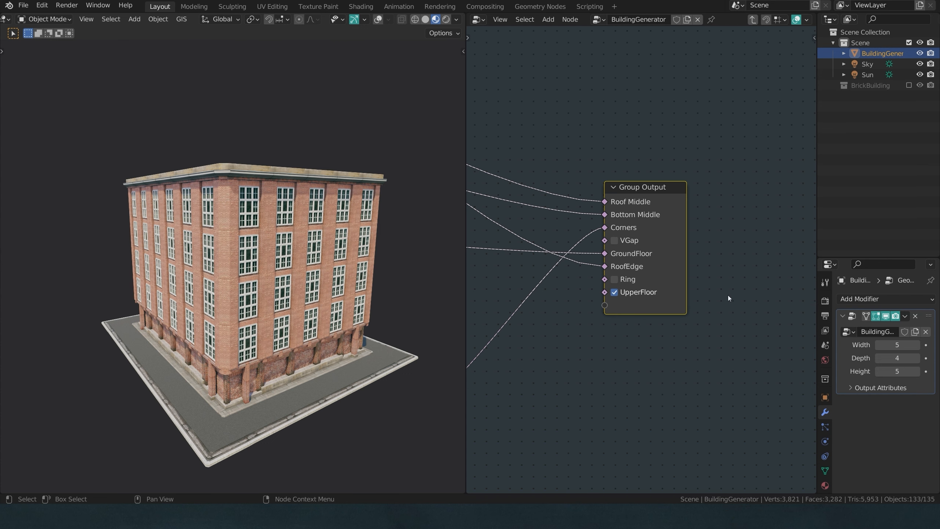
{"action": "left_click", "coordinate": [614, 294]}
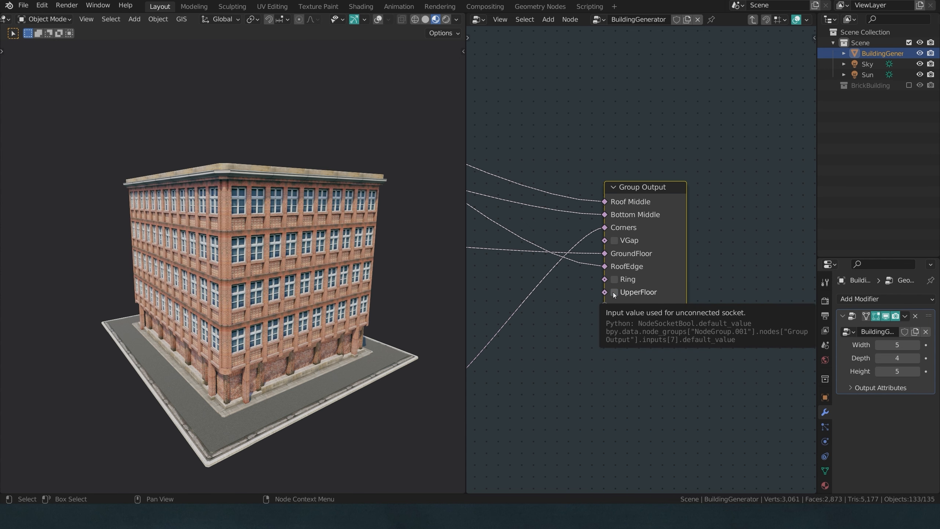
Step: Add a Position node just below the last Or node in the Masks group
{"action": "left_click_drag", "start_coordinate": [605, 292], "coordinate": [579, 315]}
{"action": "mouse_move", "coordinate": [535, 407]}
{"action": "left_mouse_down"}
{"action": "mouse_move", "coordinate": [523, 430]}
{"action": "mouse_move", "coordinate": [539, 422]}
{"action": "left_mouse_up"}
{"action": "left_click", "coordinate": [477, 394]}
{"action": "scroll", "coordinate": [714, 370], "scroll_direction": "down", "scroll_amount": 3}
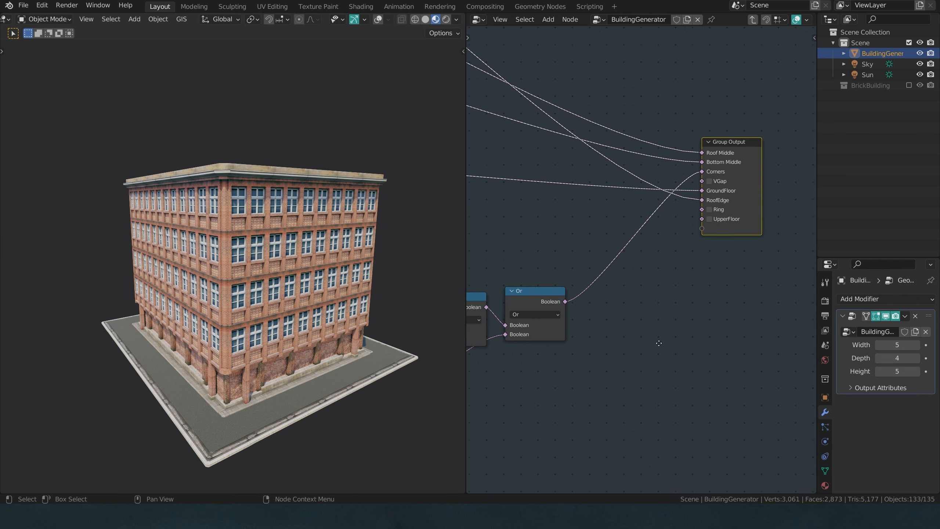
{"action": "key", "text": "shift+a"}
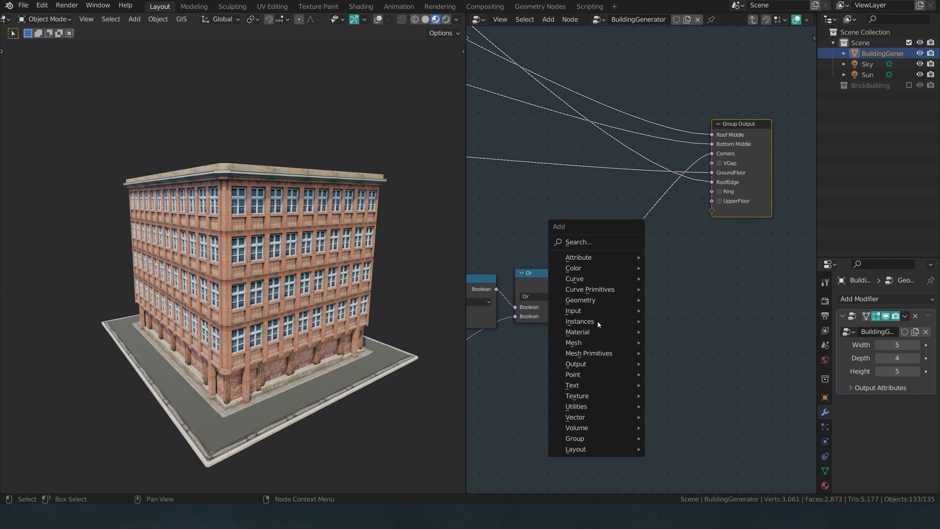
{"action": "mouse_move", "coordinate": [599, 310]}
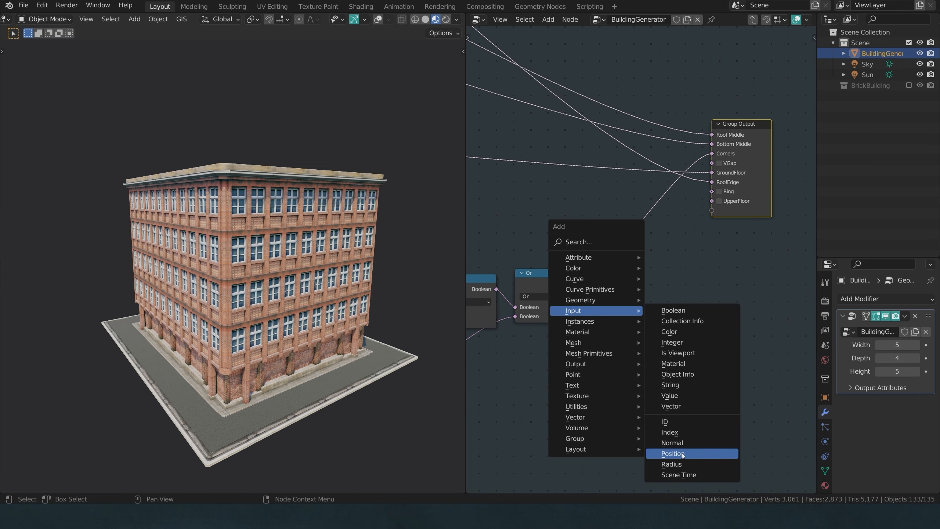
{"action": "left_click", "coordinate": [676, 452]}
{"action": "left_click", "coordinate": [549, 340]}
{"action": "left_click_drag", "start_coordinate": [584, 347], "coordinate": [546, 344]}
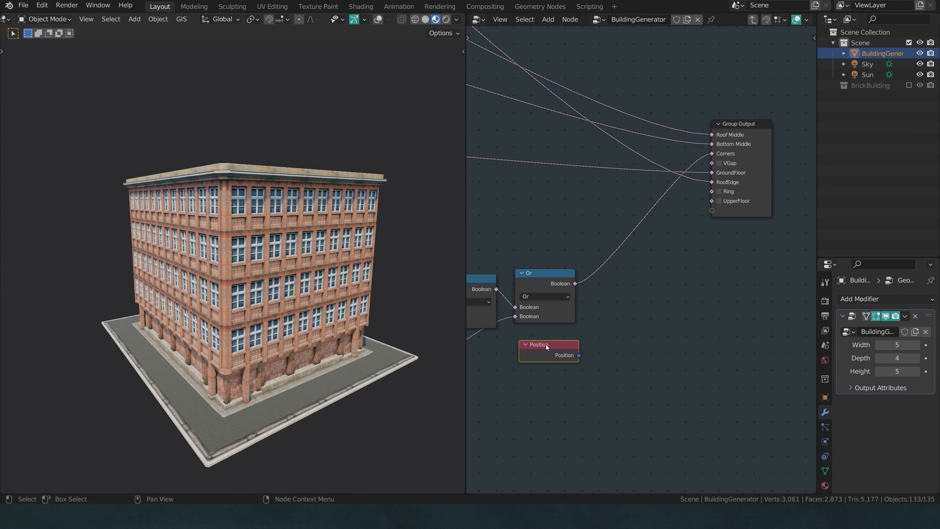
{"action": "left_click_drag", "start_coordinate": [578, 355], "coordinate": [623, 346]}
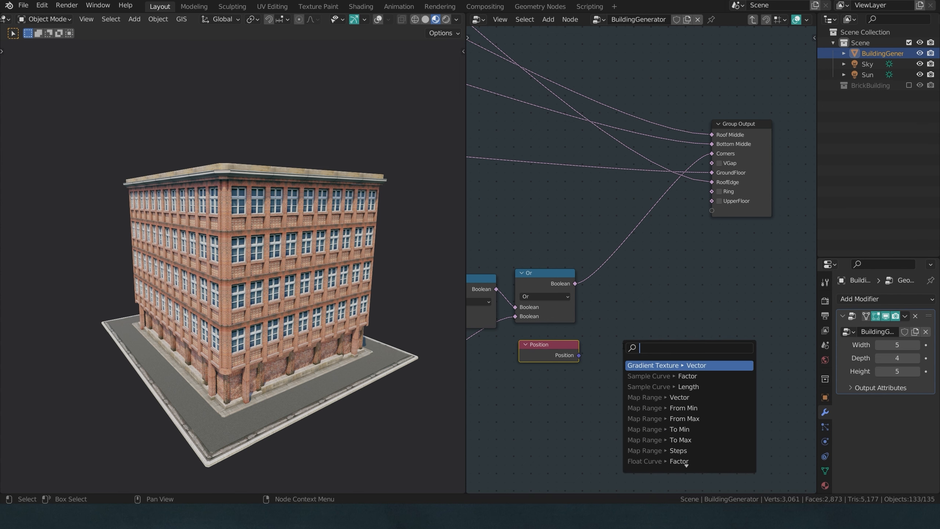
{"action": "type", "text": "sefsef"}
{"action": "key", "text": "BackSpace"}
{"action": "key", "text": "BackSpace"}
{"action": "key", "text": "BackSpace"}
{"action": "key", "text": "BackSpace"}
{"action": "key", "text": "BackSpace"}
{"action": "key", "text": "BackSpace"}
{"action": "type", "text": "step"}
{"action": "key", "text": "Return"}
{"action": "left_click", "coordinate": [713, 274]}
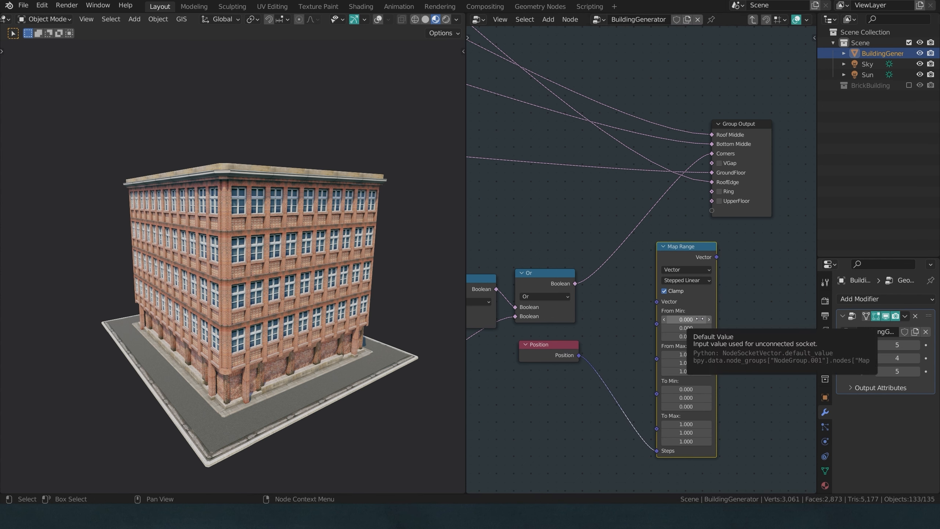
{"action": "key", "text": "x"}
Step: Add a Separate XYZ node, connect Position to its Vector input and place both nodes below the Or node
{"action": "key", "text": "shift+a"}
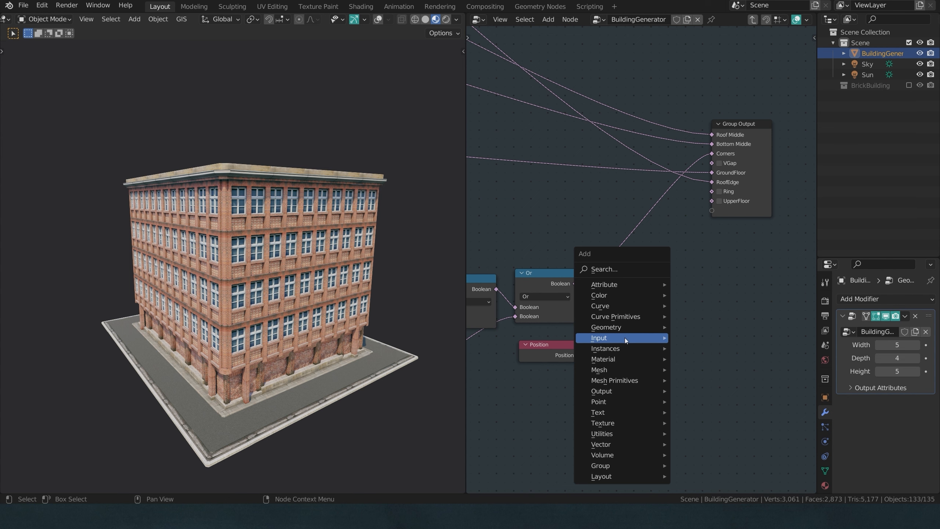
{"action": "mouse_move", "coordinate": [624, 338]}
{"action": "mouse_move", "coordinate": [614, 434]}
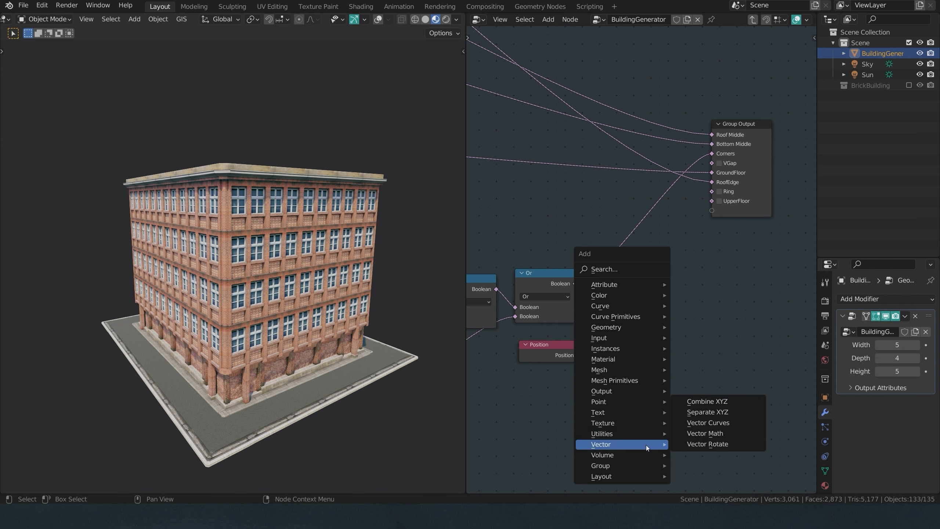
{"action": "left_click", "coordinate": [706, 412]}
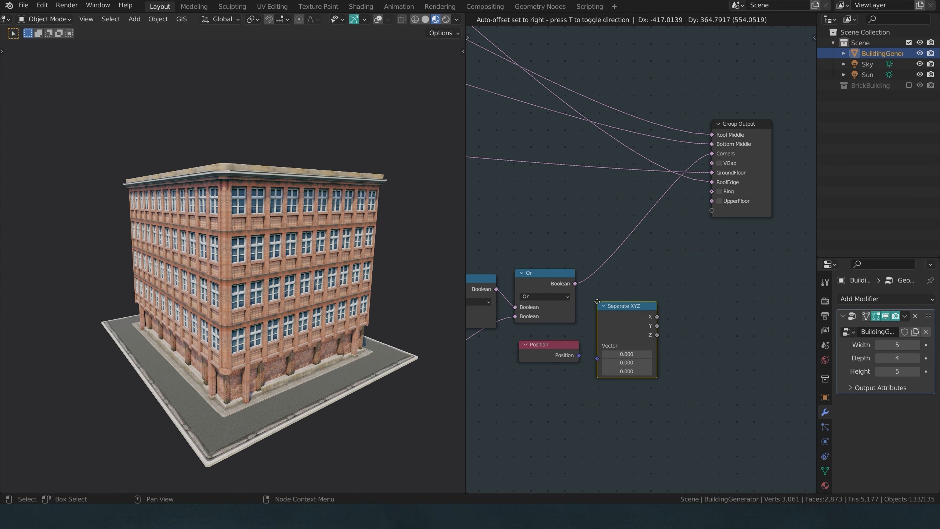
{"action": "left_click", "coordinate": [588, 295]}
{"action": "left_click_drag", "start_coordinate": [578, 356], "coordinate": [596, 358]}
{"action": "left_click_drag", "start_coordinate": [568, 378], "coordinate": [569, 386]}
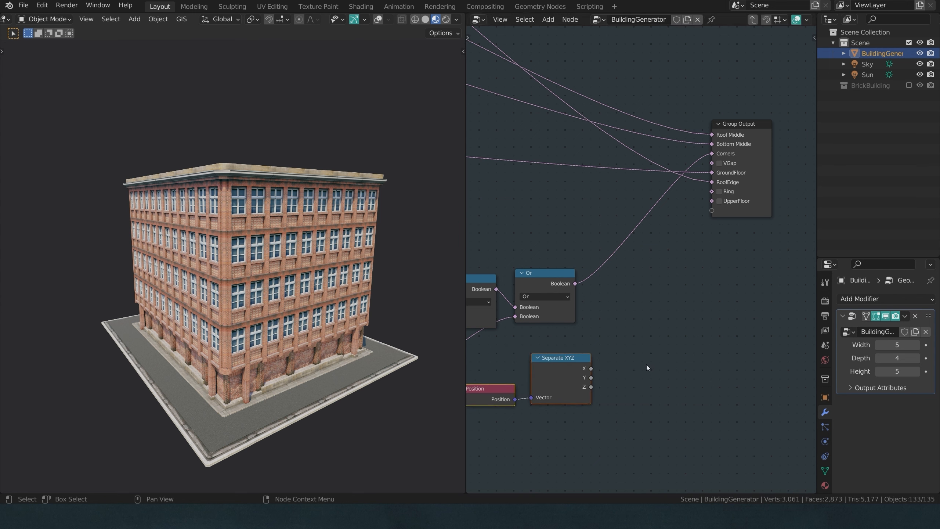
Step: Add a Compare node, feeding Separate XYZ's Z into its B input and its Result into the Group Output's UpperFloor
{"action": "left_click", "coordinate": [646, 368]}
{"action": "key", "text": "shift+a"}
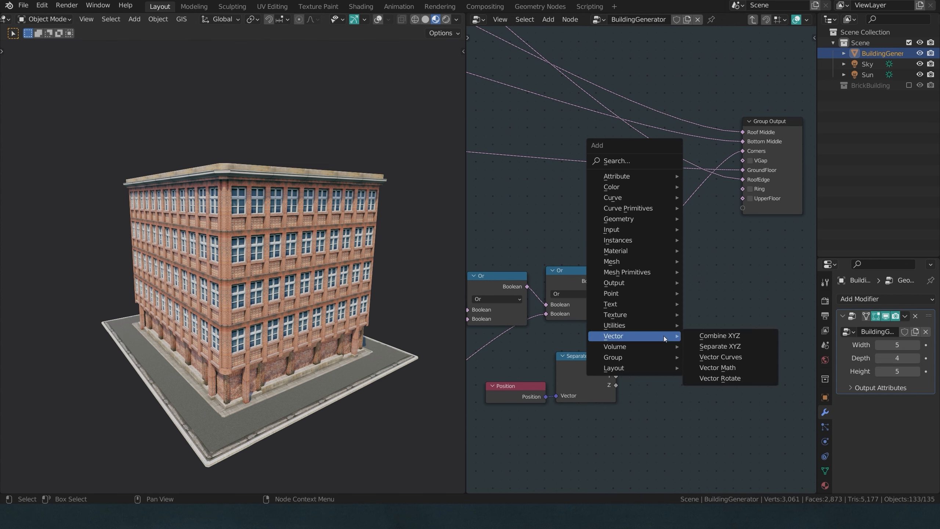
{"action": "left_click", "coordinate": [632, 156]}
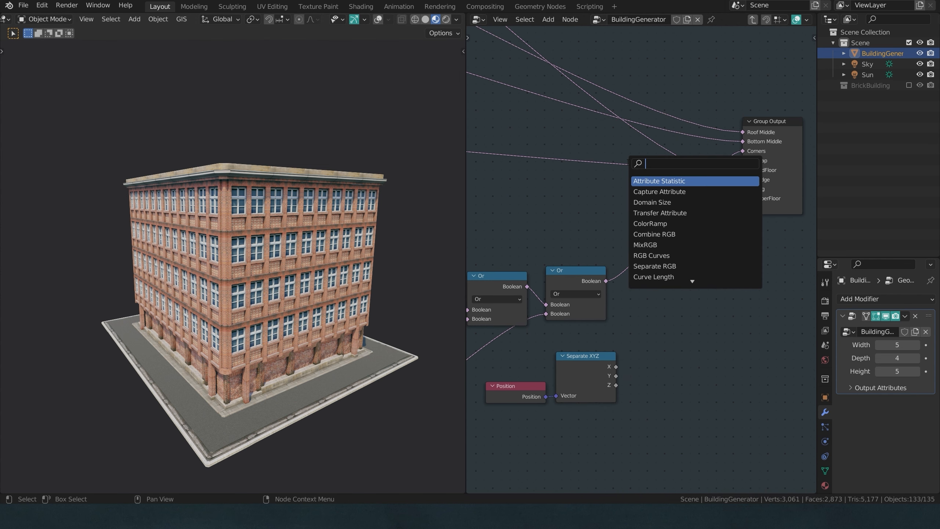
{"action": "type", "text": "compo"}
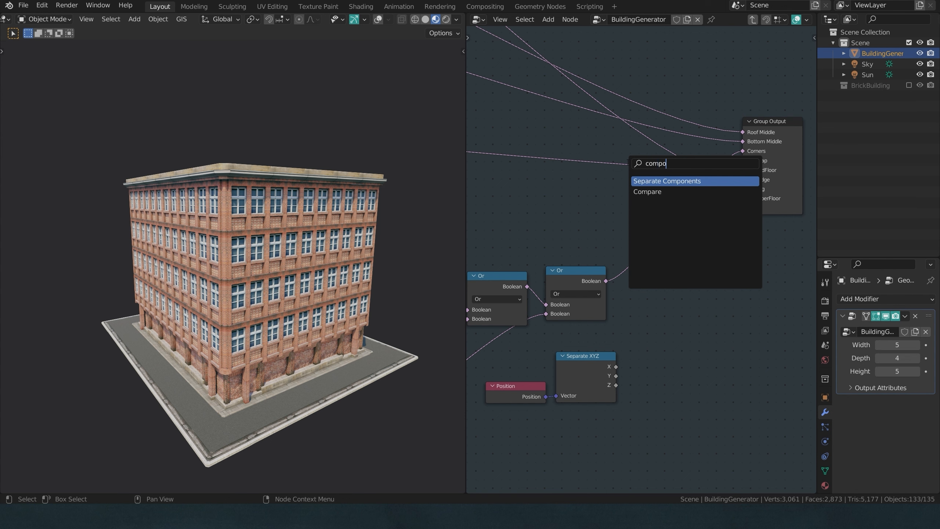
{"action": "key", "text": "BackSpace"}
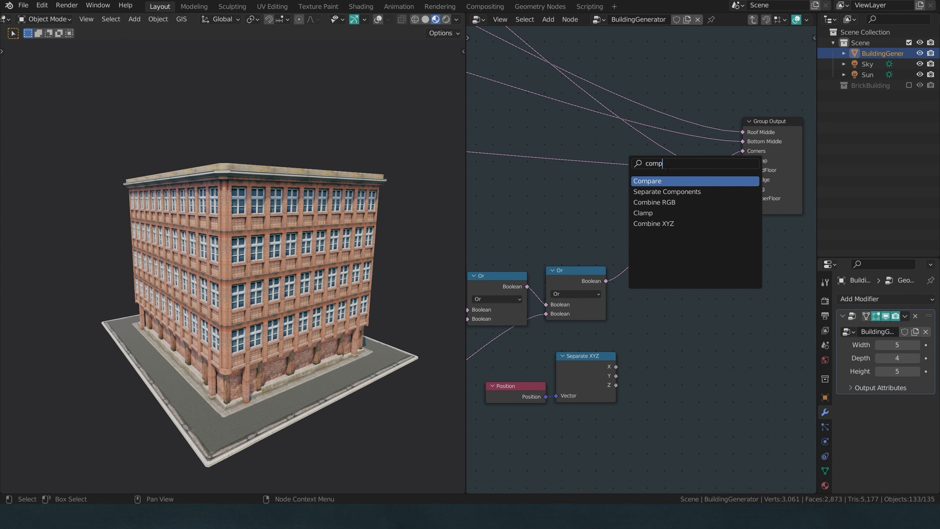
{"action": "key", "text": "Return"}
{"action": "left_click", "coordinate": [641, 383]}
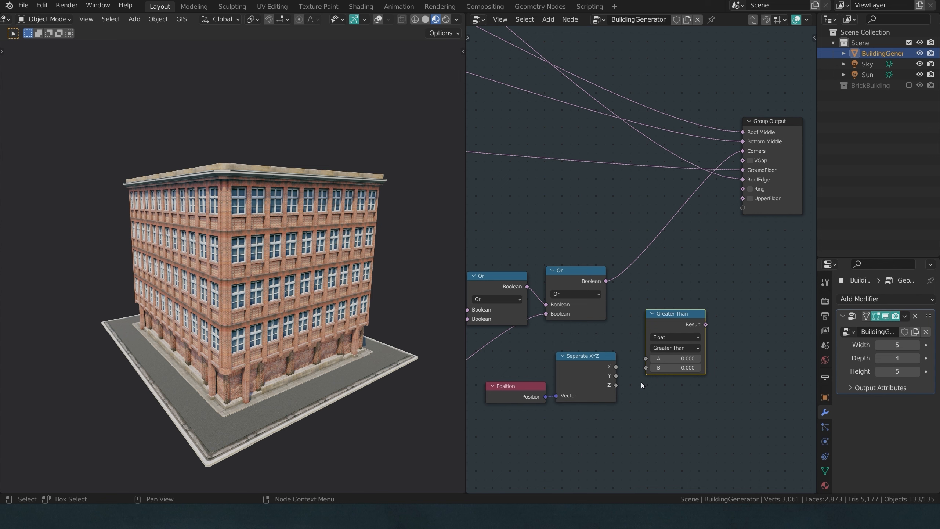
{"action": "left_click_drag", "start_coordinate": [616, 385], "coordinate": [649, 367]}
{"action": "left_click_drag", "start_coordinate": [681, 329], "coordinate": [745, 199]}
Step: Set the Compare node's operation to Equal and its A value to 5
{"action": "left_click", "coordinate": [662, 371]}
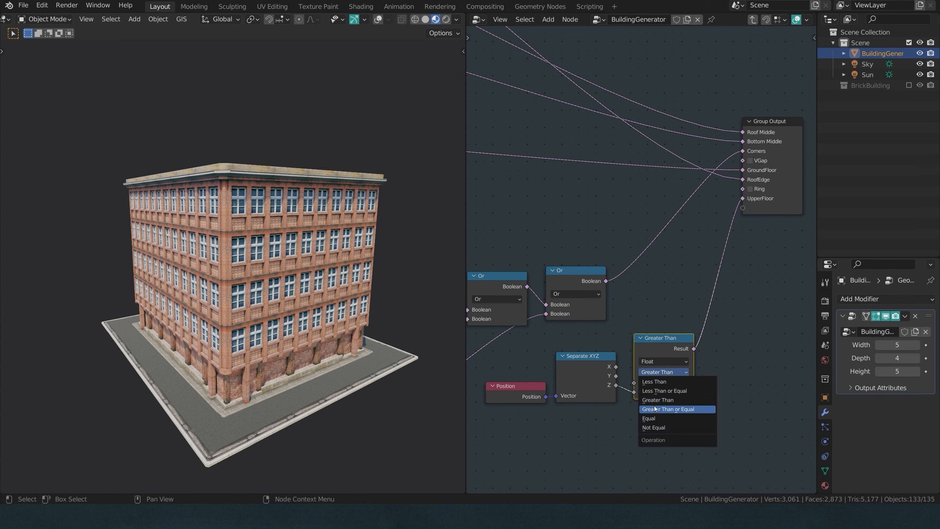
{"action": "left_click", "coordinate": [655, 418]}
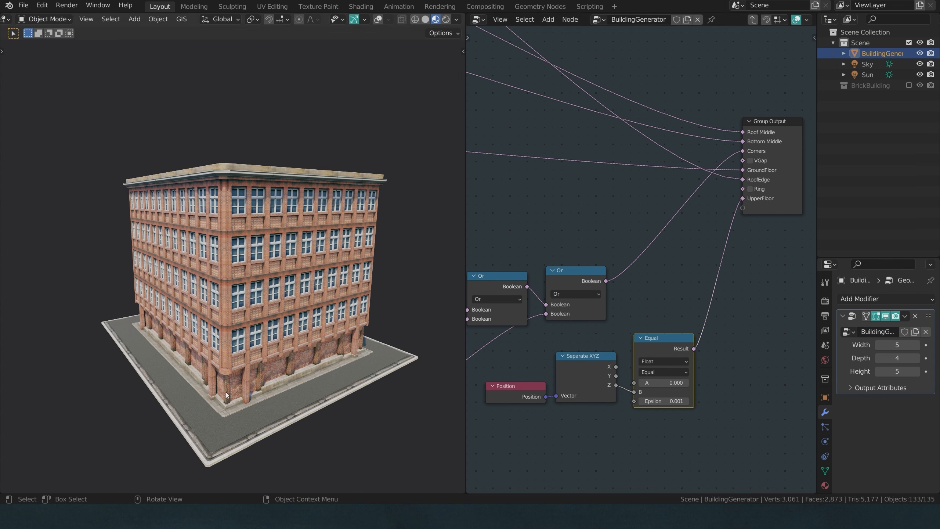
{"action": "left_click", "coordinate": [670, 382]}
{"action": "type", "text": "5"}
{"action": "key", "text": "Return"}
Step: Set the building generator's Height to 12 and inspect the taller building
{"action": "double_click", "coordinate": [898, 372]}
{"action": "type", "text": "12"}
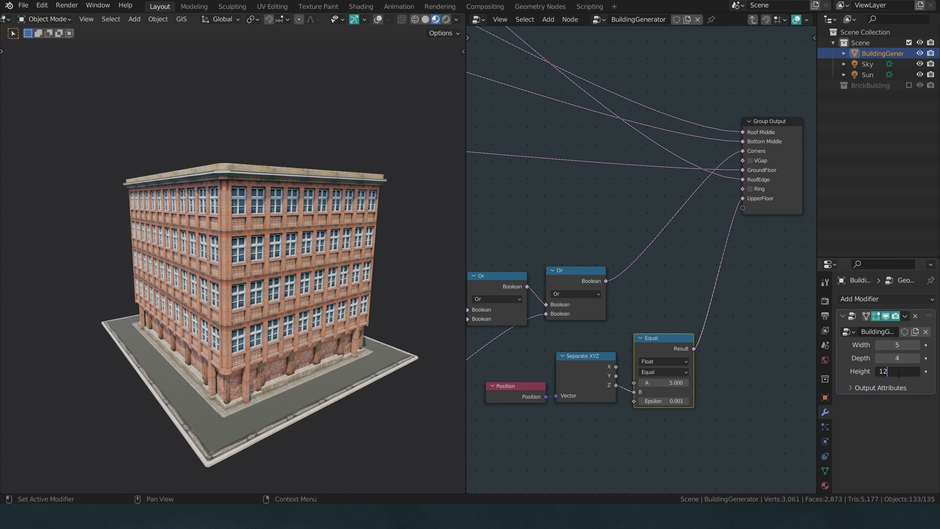
{"action": "key", "text": "Return"}
{"action": "scroll", "coordinate": [262, 191], "scroll_direction": "down", "scroll_amount": 2}
{"action": "middle_click_drag", "start_coordinate": [262, 191], "coordinate": [260, 204], "text": "shift"}
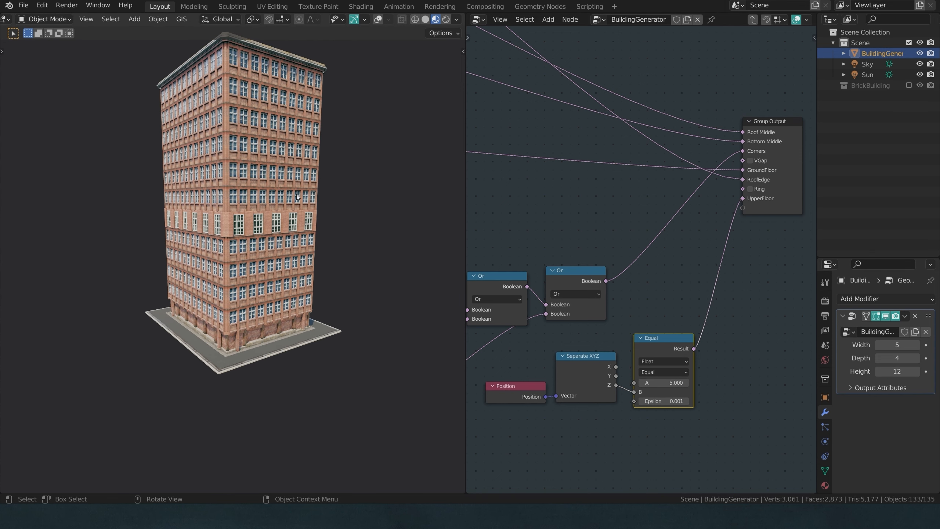
Step: Set the Compare node's A value to 6 and, after trying Greater Than, its operation to Less Than
{"action": "mouse_move", "coordinate": [663, 383]}
{"action": "left_mouse_down"}
{"action": "mouse_move", "coordinate": [693, 382]}
{"action": "mouse_move", "coordinate": [674, 383]}
{"action": "left_mouse_up"}
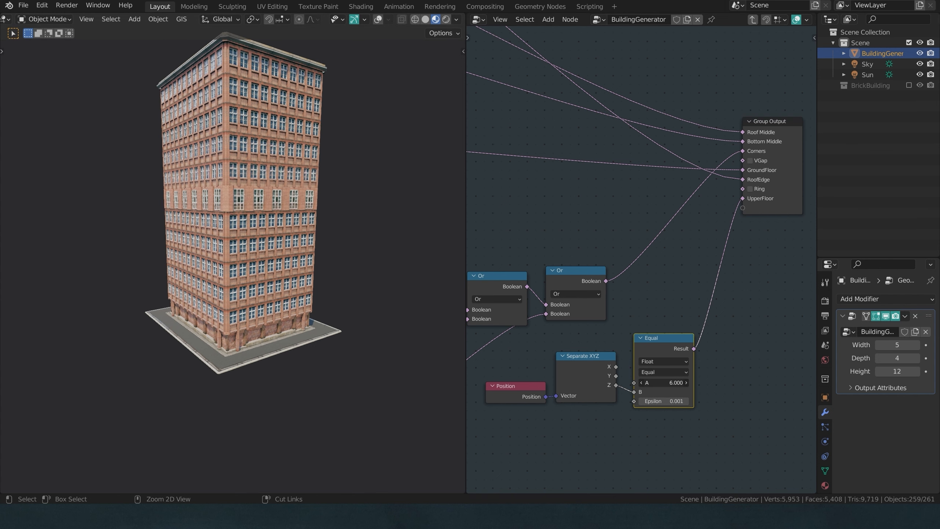
{"action": "left_click", "coordinate": [662, 371]}
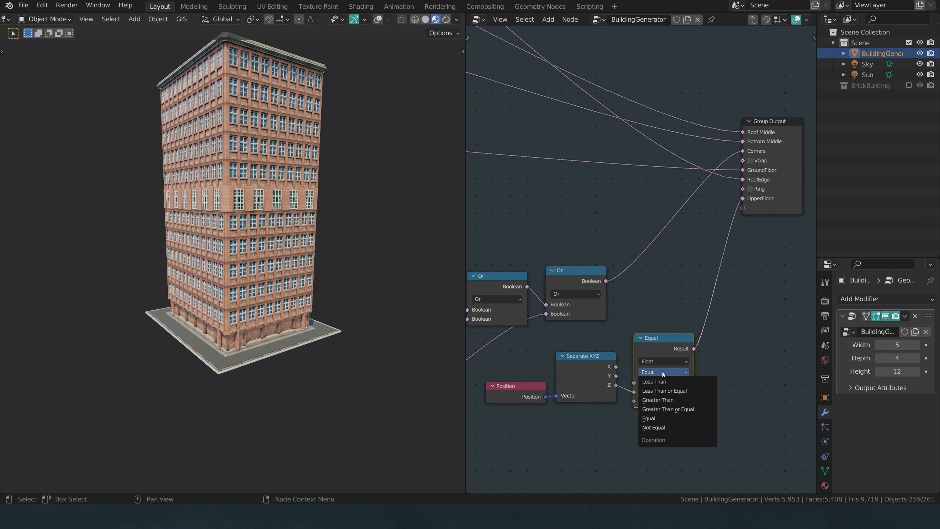
{"action": "left_click", "coordinate": [662, 400]}
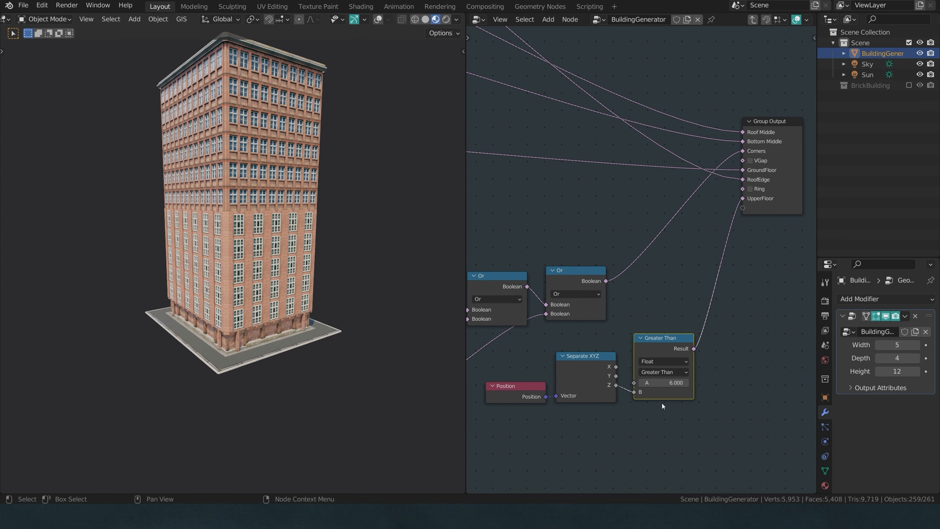
{"action": "left_click", "coordinate": [664, 371]}
{"action": "left_click", "coordinate": [663, 382]}
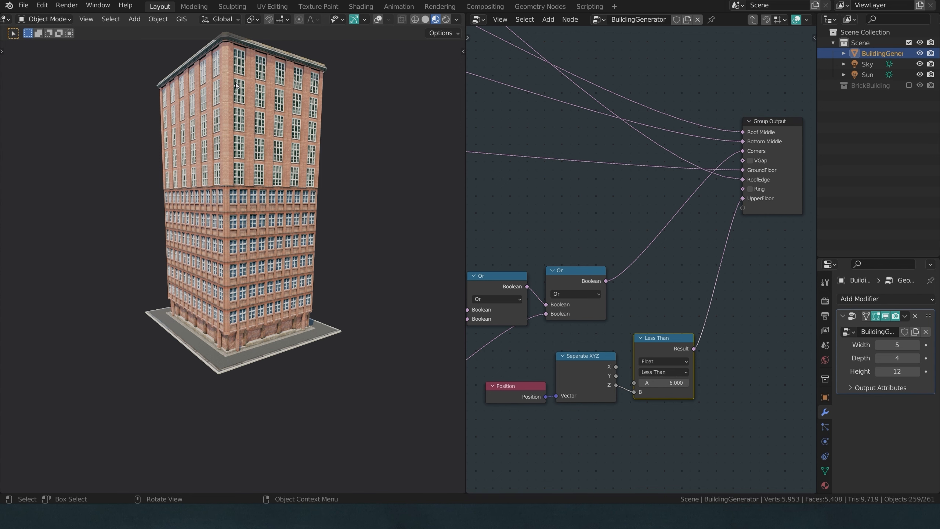
Step: Set the building's Height to 6 and raise it one floor at a time to 10 to test the upper floors
{"action": "left_click", "coordinate": [897, 371]}
{"action": "type", "text": "6"}
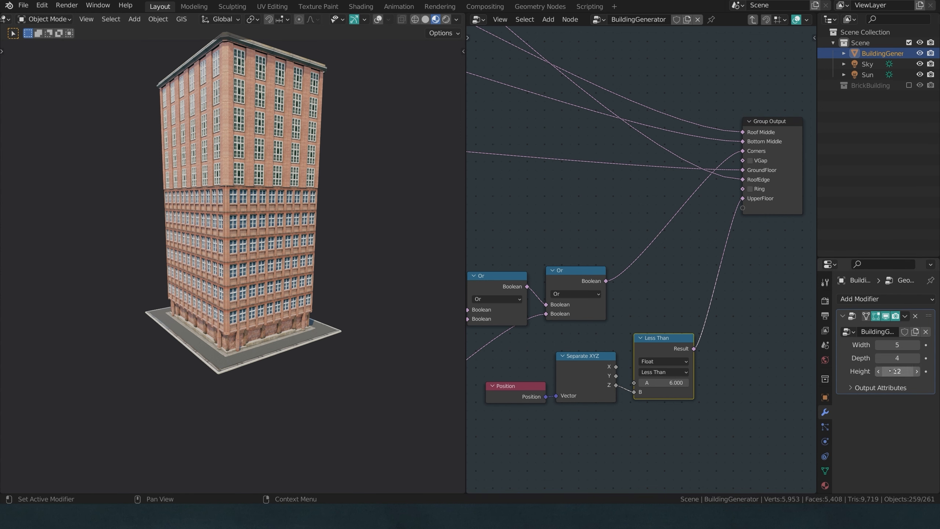
{"action": "key", "text": "Return"}
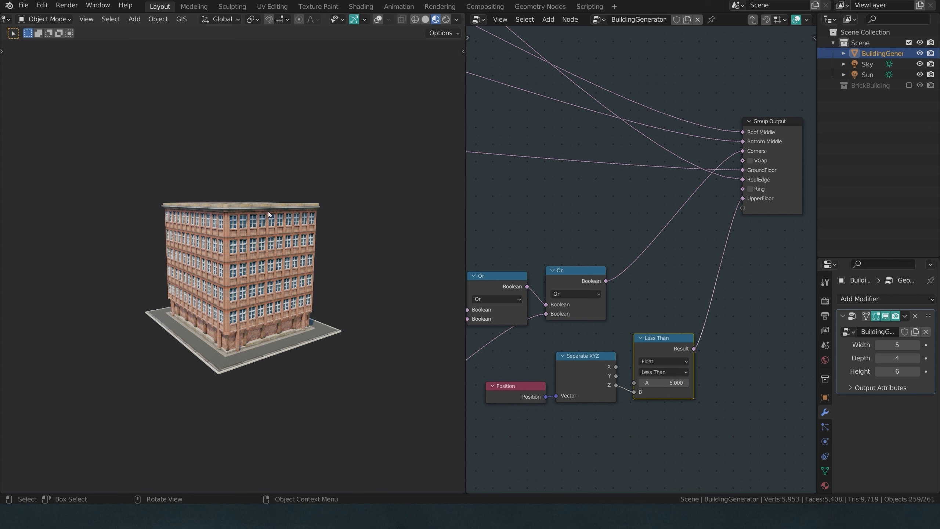
{"action": "left_click", "coordinate": [918, 372]}
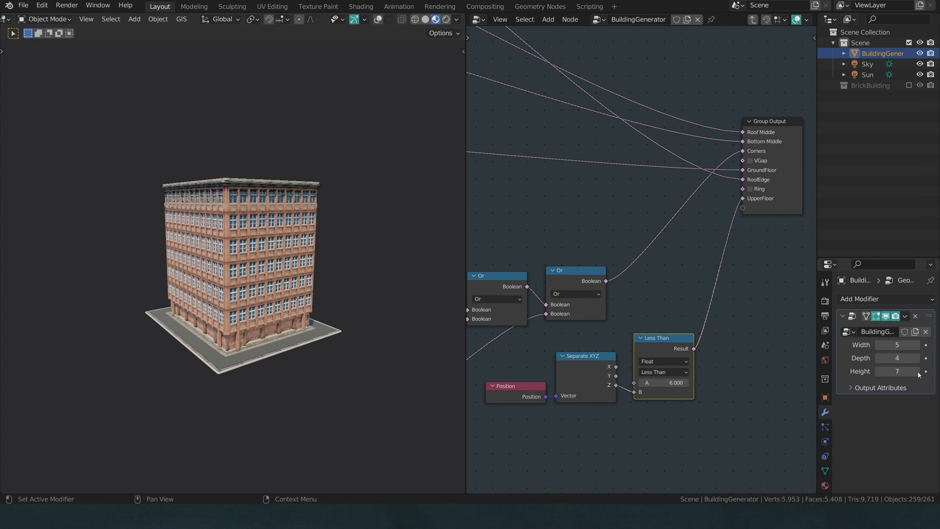
{"action": "left_click", "coordinate": [917, 371]}
{"action": "left_click", "coordinate": [917, 371]}
{"action": "left_click", "coordinate": [917, 372]}
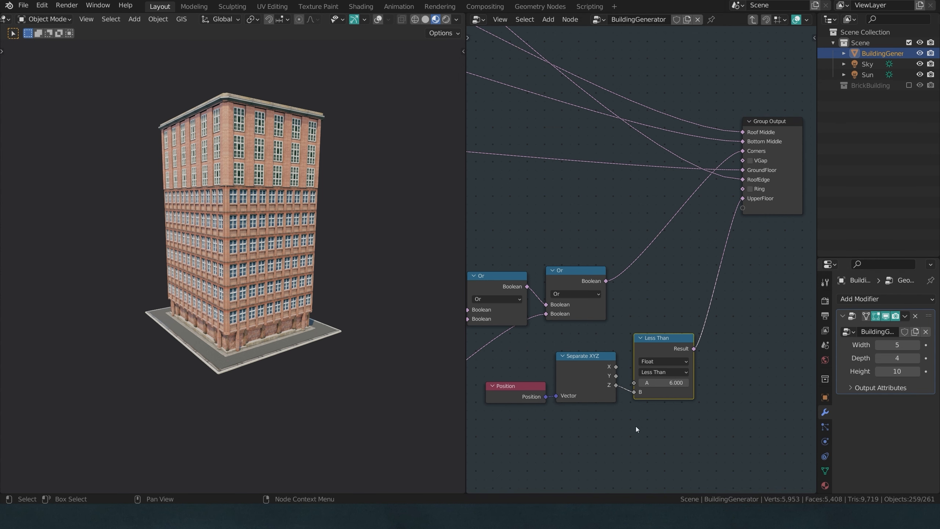
Step: Add a Group Input node below the Separate XYZ node
{"action": "scroll", "coordinate": [632, 427], "scroll_direction": "down", "scroll_amount": 2}
{"action": "key", "text": "shift+a"}
{"action": "mouse_move", "coordinate": [607, 397]}
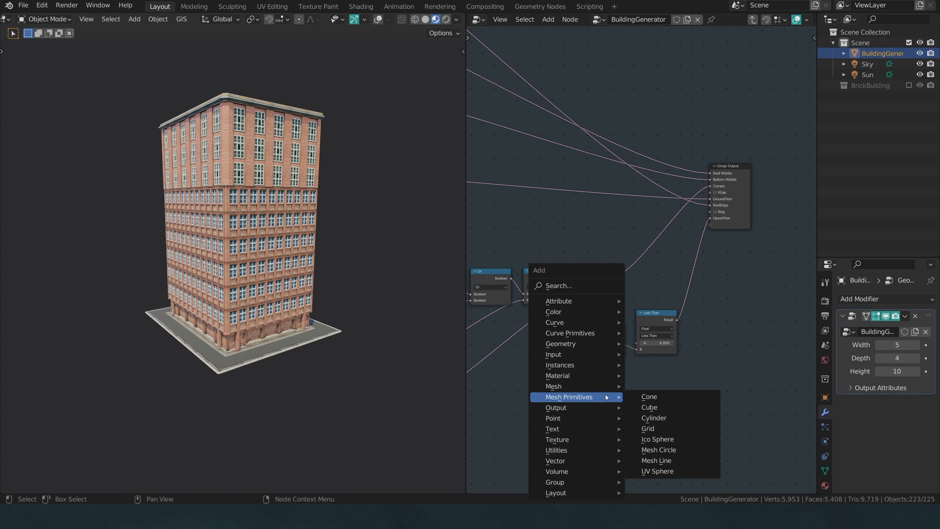
{"action": "mouse_move", "coordinate": [590, 482]}
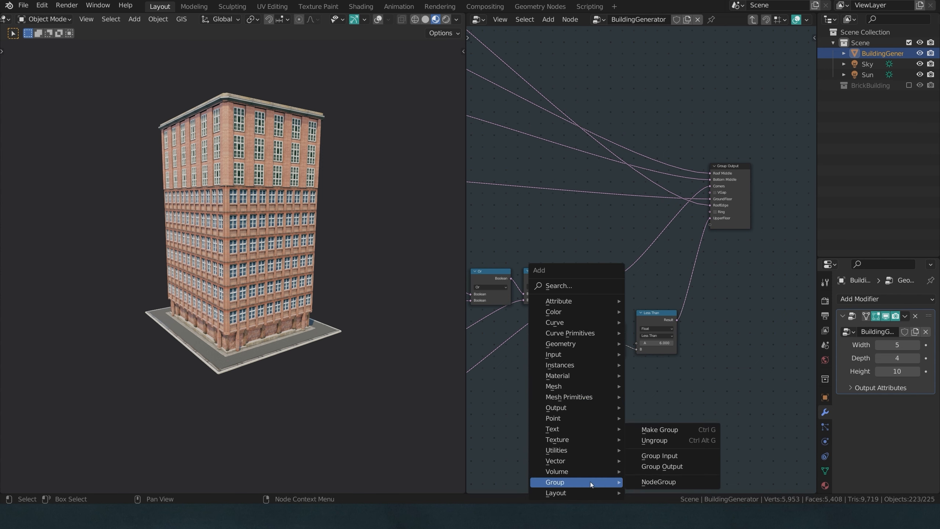
{"action": "left_click", "coordinate": [667, 456]}
{"action": "left_click", "coordinate": [615, 390]}
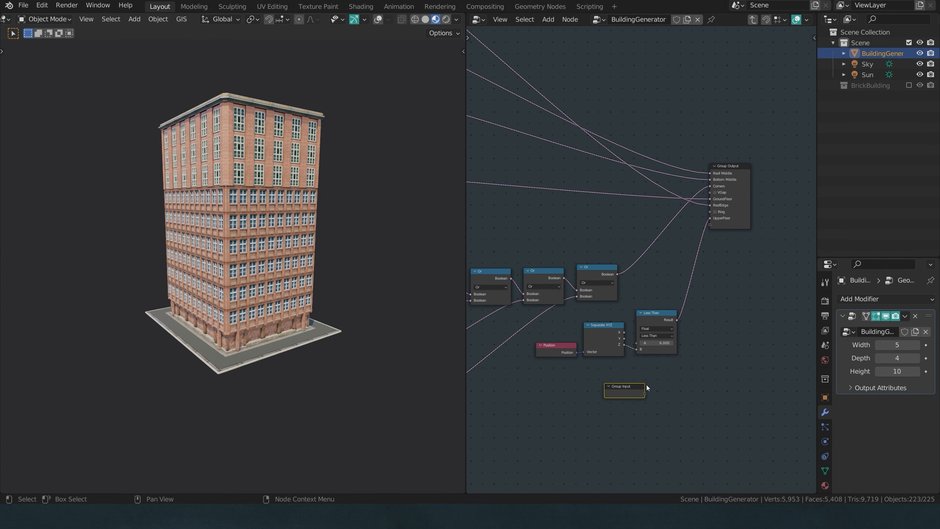
Step: Examine the main tree's Group Input and Masks nodes to see how Height could feed the Masks group
{"action": "scroll", "coordinate": [731, 268], "scroll_direction": "up", "scroll_amount": 4}
{"action": "left_click", "coordinate": [732, 272]}
{"action": "key", "text": "Tab"}
{"action": "left_click", "coordinate": [615, 147]}
{"action": "scroll", "coordinate": [644, 151], "scroll_direction": "down", "scroll_amount": 9}
{"action": "middle_click_drag", "start_coordinate": [671, 155], "coordinate": [777, 351]}
{"action": "scroll", "coordinate": [646, 248], "scroll_direction": "up", "scroll_amount": 4}
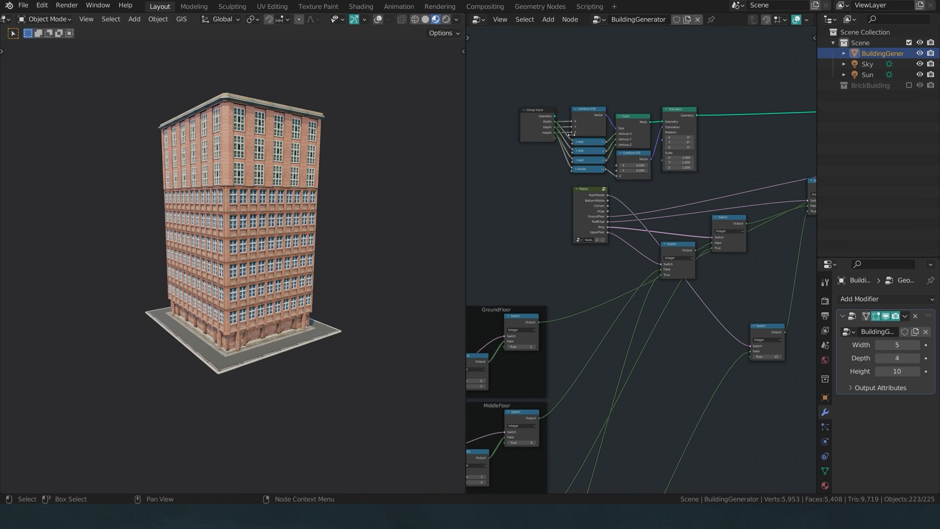
{"action": "middle_click_drag", "start_coordinate": [567, 135], "coordinate": [618, 258]}
{"action": "scroll", "coordinate": [618, 258], "scroll_direction": "up", "scroll_amount": 4}
{"action": "scroll", "coordinate": [618, 257], "scroll_direction": "up", "scroll_amount": 2}
{"action": "left_click", "coordinate": [560, 253]}
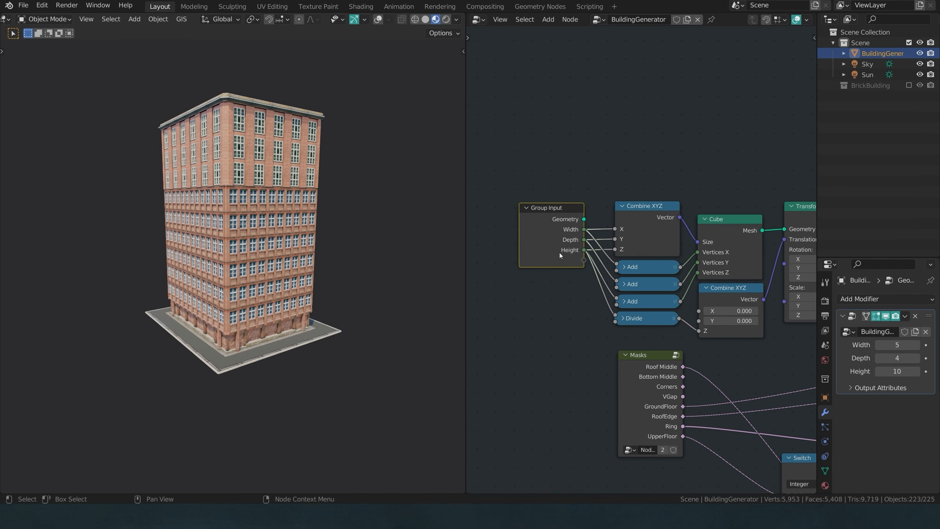
{"action": "scroll", "coordinate": [559, 252], "scroll_direction": "down", "scroll_amount": 1}
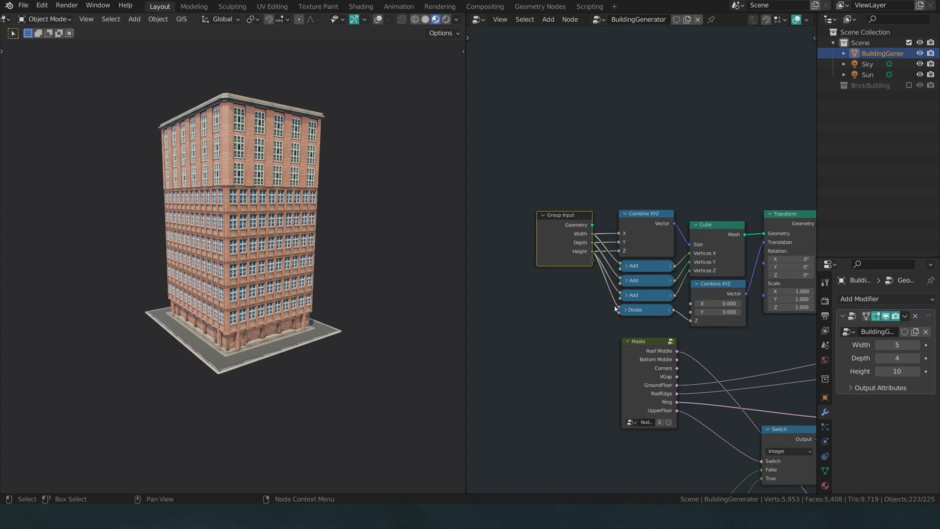
{"action": "left_click", "coordinate": [639, 380]}
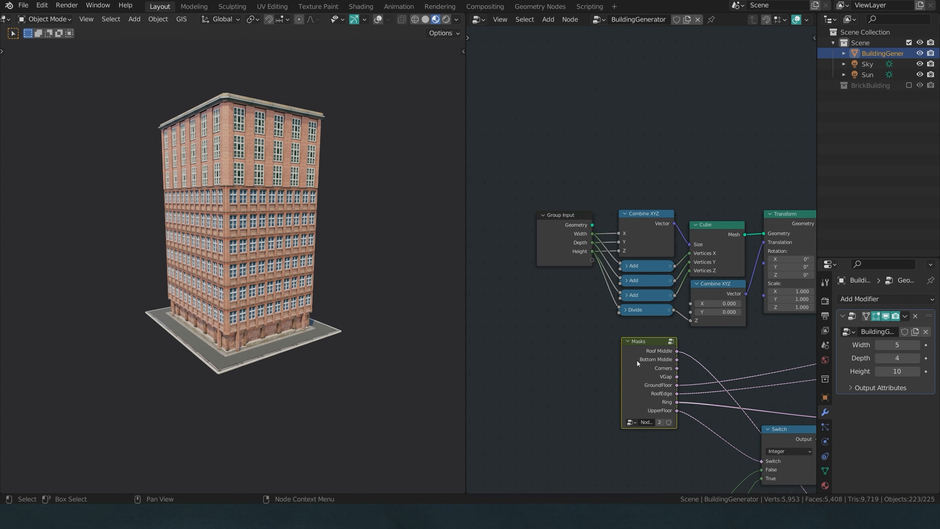
{"action": "key", "text": "Tab"}
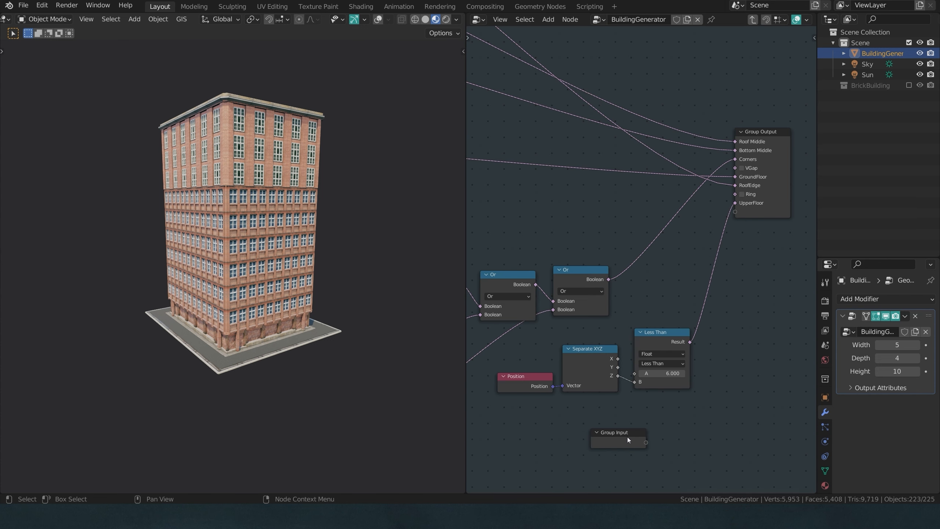
Step: Duplicate the main tree's Group Input node and place the copy beside the second Masks node feeding the floor frames
{"action": "key", "text": "Tab"}
{"action": "left_click", "coordinate": [542, 244]}
{"action": "scroll", "coordinate": [562, 289], "scroll_direction": "down", "scroll_amount": 4}
{"action": "middle_click_drag", "start_coordinate": [562, 290], "coordinate": [665, 160]}
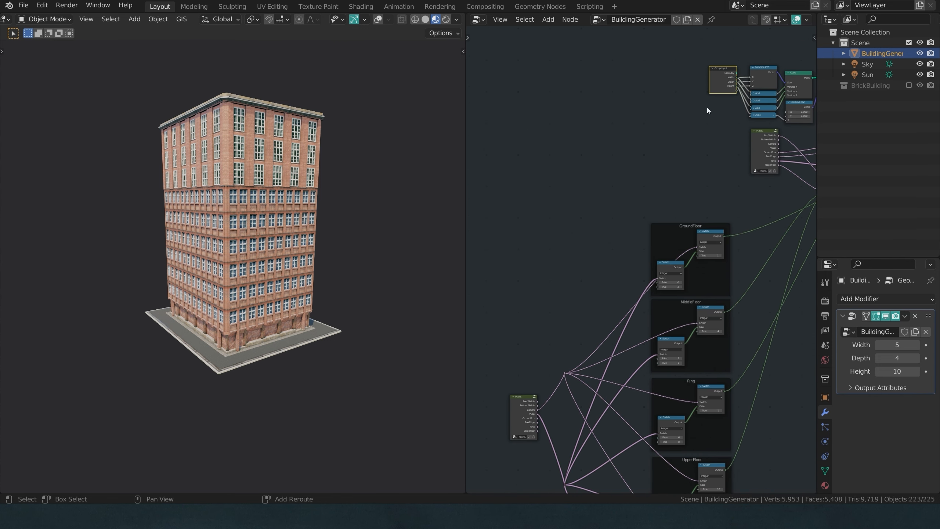
{"action": "key", "text": "g"}
{"action": "left_click", "coordinate": [475, 451]}
{"action": "scroll", "coordinate": [649, 306], "scroll_direction": "up", "scroll_amount": 5}
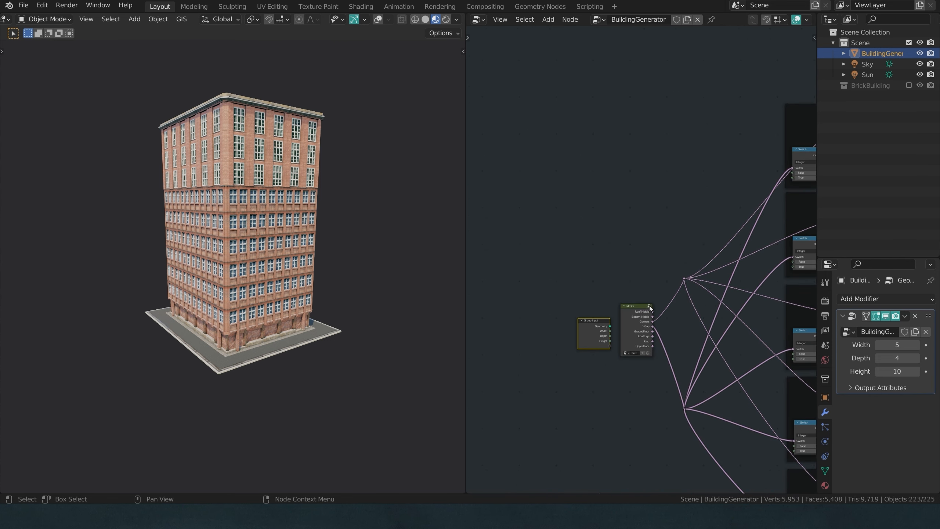
Step: Add an input named Height of type Integer to the Masks node group
{"action": "left_click", "coordinate": [606, 394]}
{"action": "key", "text": "Tab"}
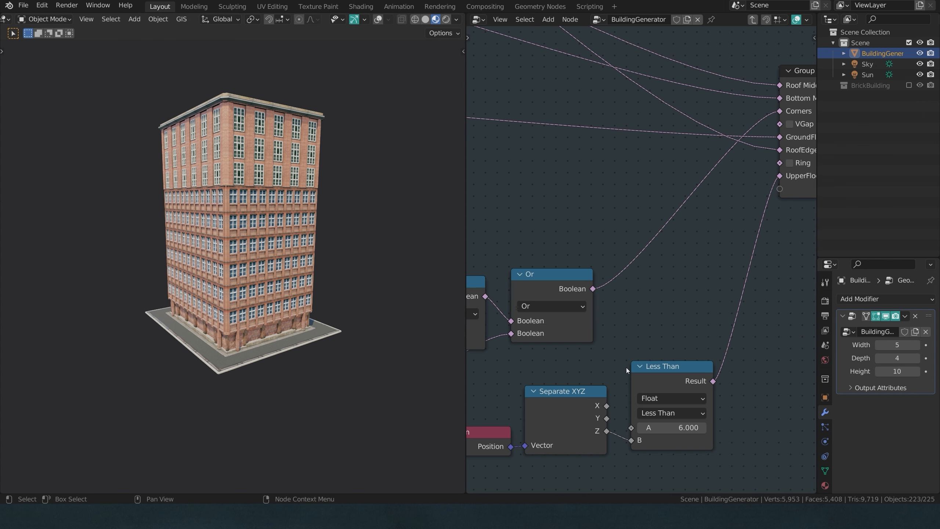
{"action": "key", "text": "n"}
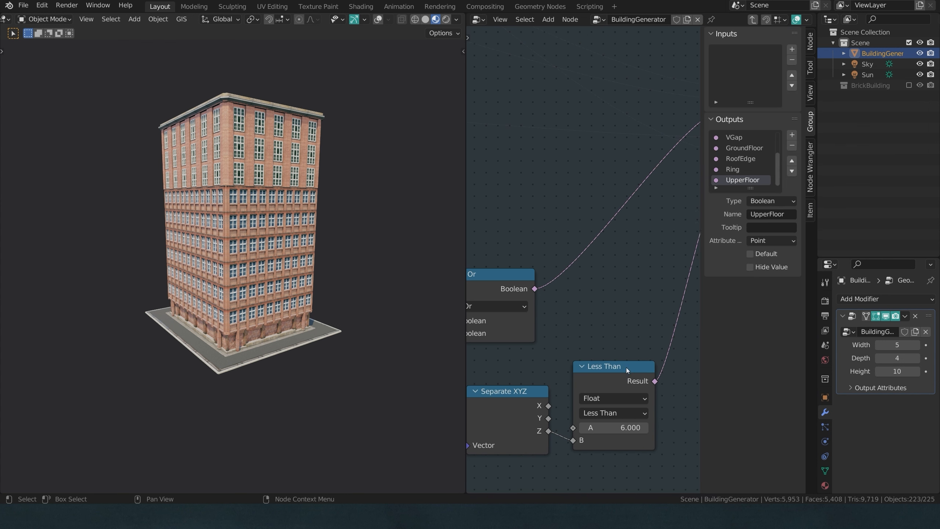
{"action": "left_click", "coordinate": [792, 49]}
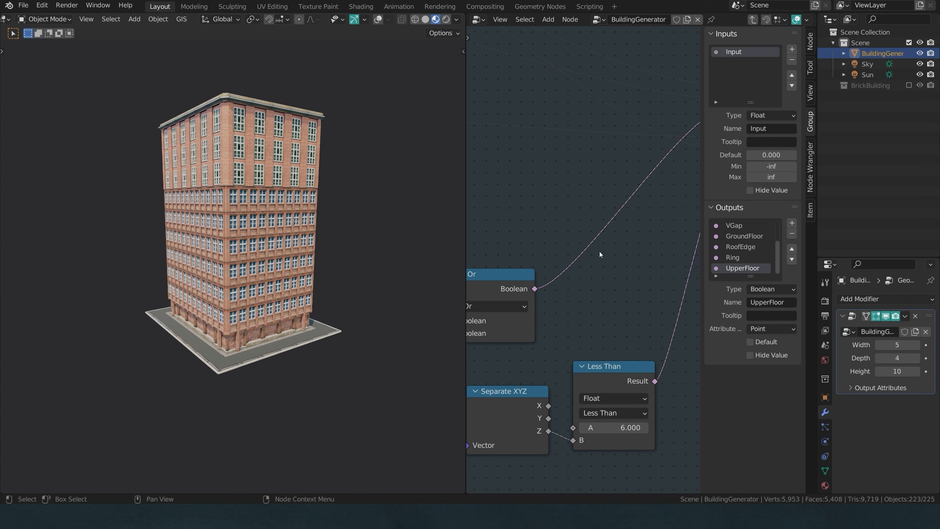
{"action": "scroll", "coordinate": [613, 295], "scroll_direction": "down", "scroll_amount": 4}
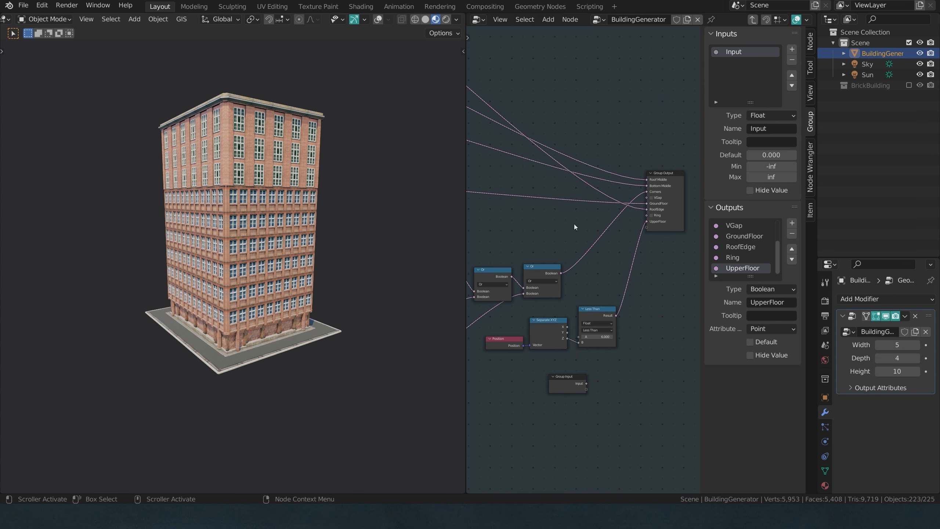
{"action": "double_click", "coordinate": [734, 51]}
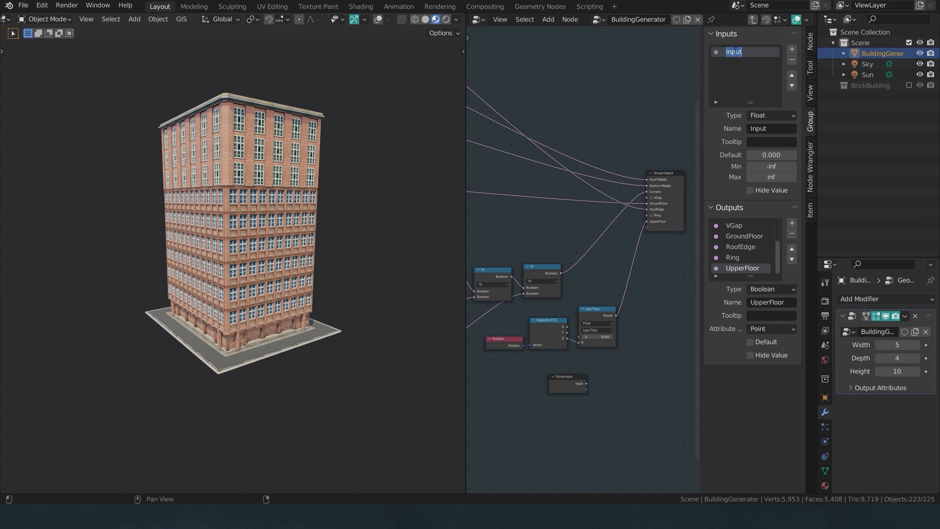
{"action": "type", "text": "Height"}
{"action": "key", "text": "Return"}
{"action": "left_click", "coordinate": [749, 115]}
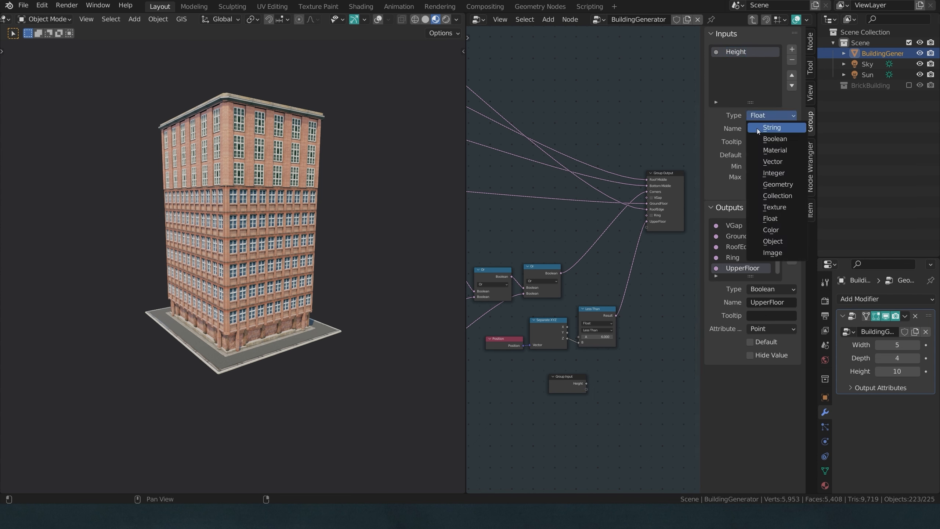
{"action": "left_click", "coordinate": [778, 174]}
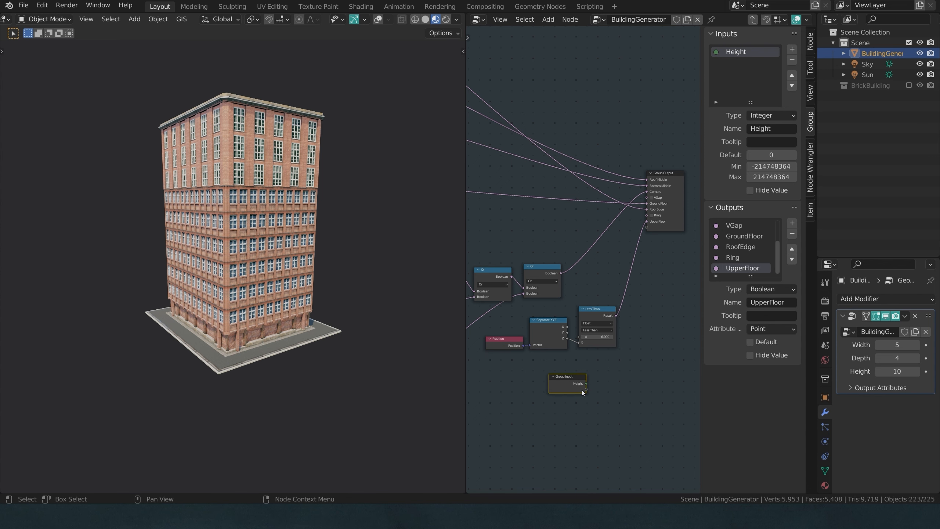
Step: Connect Height from the Group Input nodes to the Height input of both Masks nodes in the main tree
{"action": "key", "text": "Tab"}
{"action": "scroll", "coordinate": [550, 326], "scroll_direction": "up", "scroll_amount": 3}
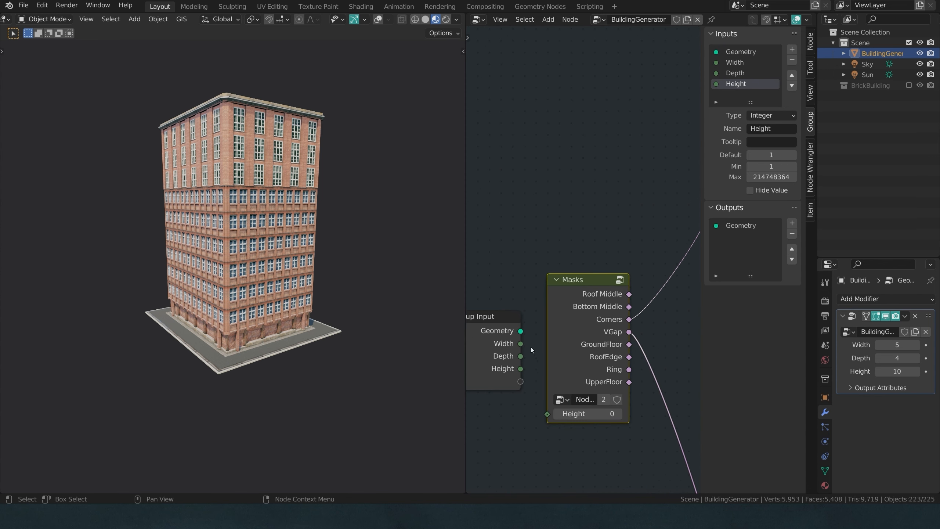
{"action": "left_click_drag", "start_coordinate": [520, 368], "coordinate": [547, 414]}
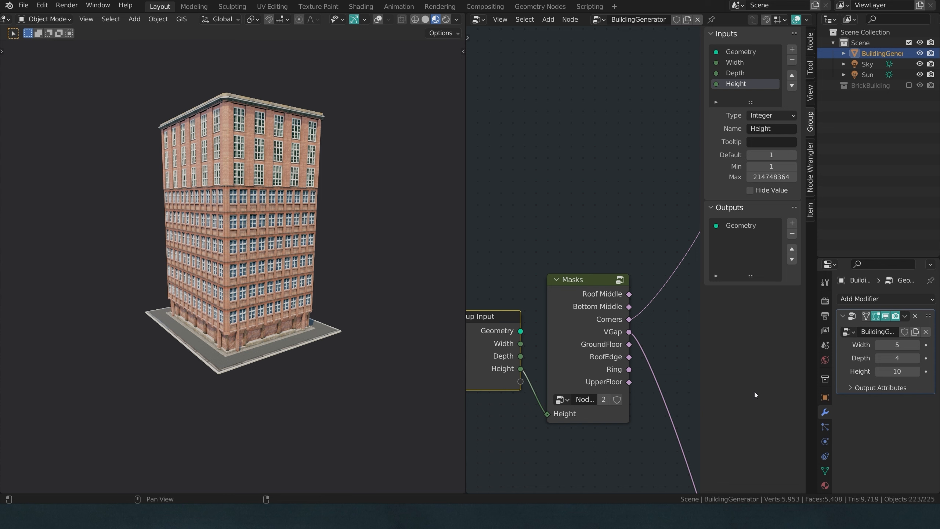
{"action": "scroll", "coordinate": [646, 276], "scroll_direction": "down", "scroll_amount": 8}
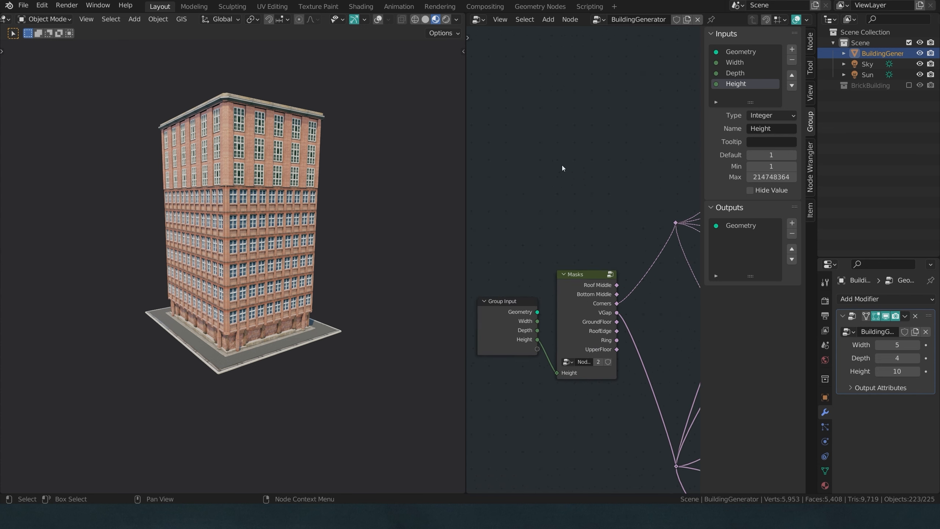
{"action": "scroll", "coordinate": [565, 253], "scroll_direction": "up", "scroll_amount": 5}
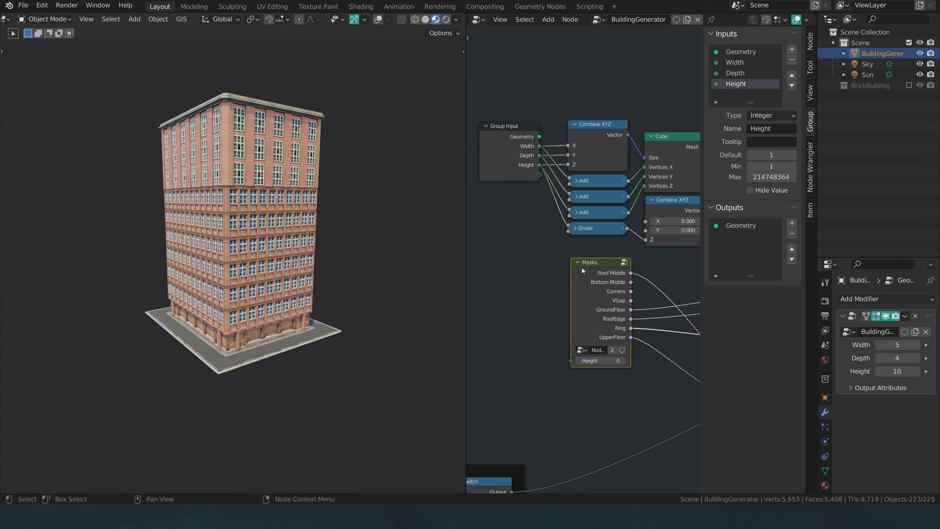
{"action": "left_click_drag", "start_coordinate": [539, 165], "coordinate": [572, 362]}
{"action": "left_click", "coordinate": [589, 279]}
{"action": "scroll", "coordinate": [592, 299], "scroll_direction": "down", "scroll_amount": 4}
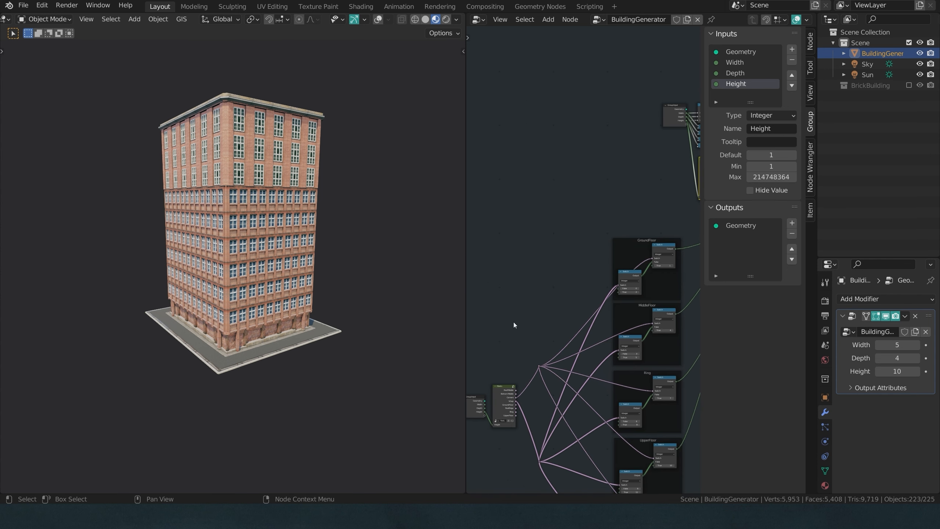
Step: Inside the Masks group, move the Group Input node directly beneath the Position node
{"action": "scroll", "coordinate": [594, 275], "scroll_direction": "up", "scroll_amount": 4}
{"action": "left_click", "coordinate": [594, 275]}
{"action": "key", "text": "Tab"}
{"action": "middle_click_drag", "start_coordinate": [608, 305], "coordinate": [593, 236]}
{"action": "scroll", "coordinate": [564, 365], "scroll_direction": "up", "scroll_amount": 6}
{"action": "left_click_drag", "start_coordinate": [551, 393], "coordinate": [515, 360]}
{"action": "scroll", "coordinate": [518, 358], "scroll_direction": "up", "scroll_amount": 1}
{"action": "middle_click_drag", "start_coordinate": [530, 350], "coordinate": [614, 307]}
{"action": "scroll", "coordinate": [614, 305], "scroll_direction": "down", "scroll_amount": 1}
{"action": "left_click_drag", "start_coordinate": [614, 305], "coordinate": [531, 306]}
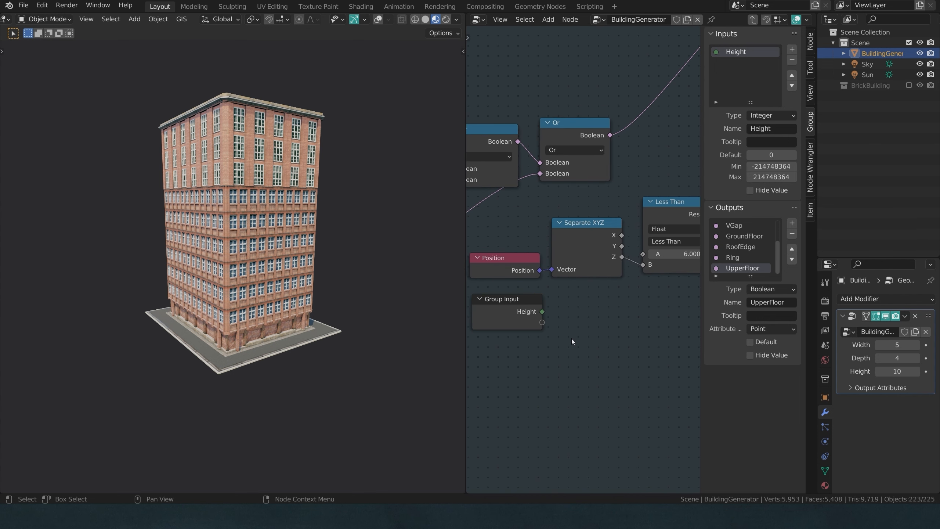
Step: Add a Math node beside the Group Input, feed Height into its first value, and set the operation to Subtract
{"action": "key", "text": "shift+a"}
{"action": "mouse_move", "coordinate": [552, 306]}
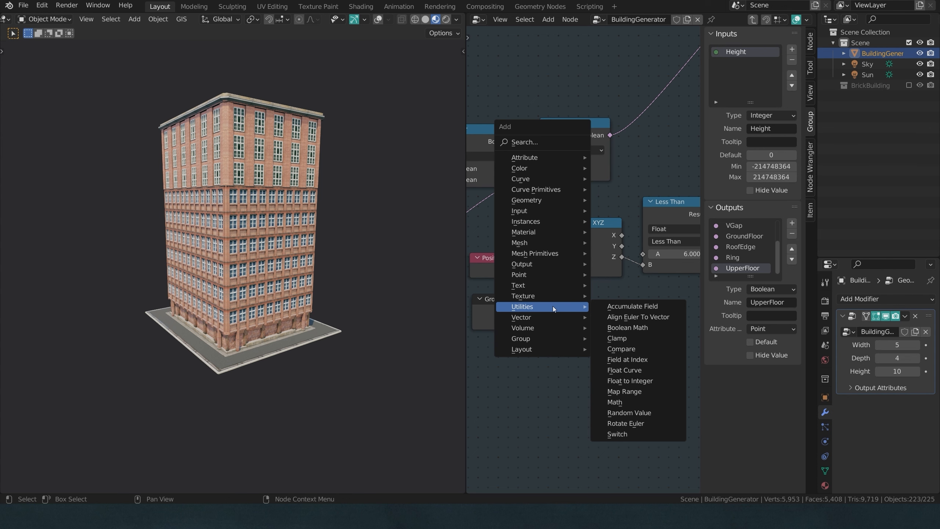
{"action": "left_click", "coordinate": [627, 401]}
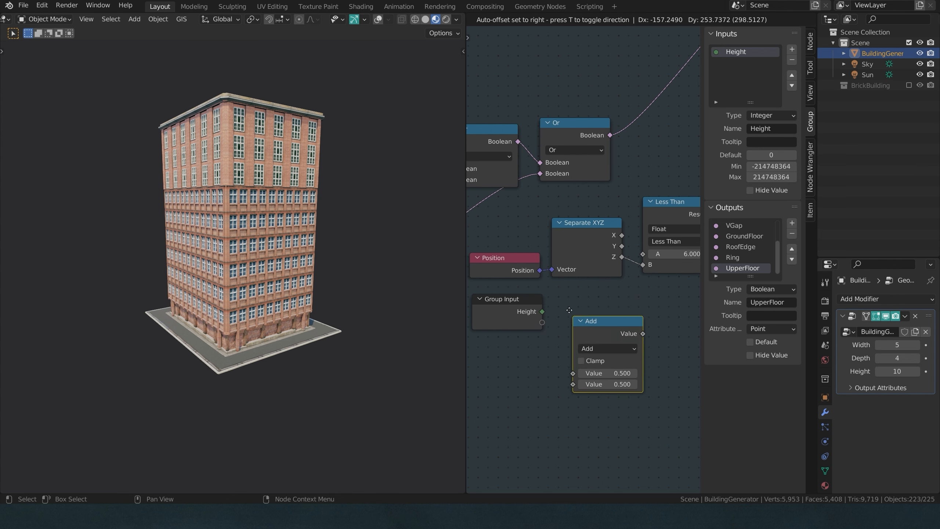
{"action": "left_click", "coordinate": [589, 326]}
{"action": "left_click_drag", "start_coordinate": [542, 311], "coordinate": [555, 342]}
{"action": "left_click", "coordinate": [573, 316]}
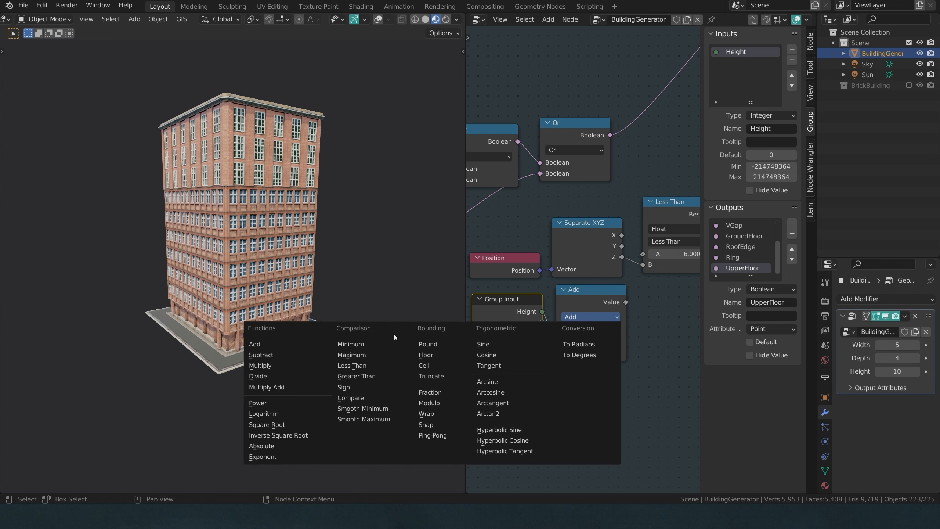
{"action": "left_click", "coordinate": [272, 356]}
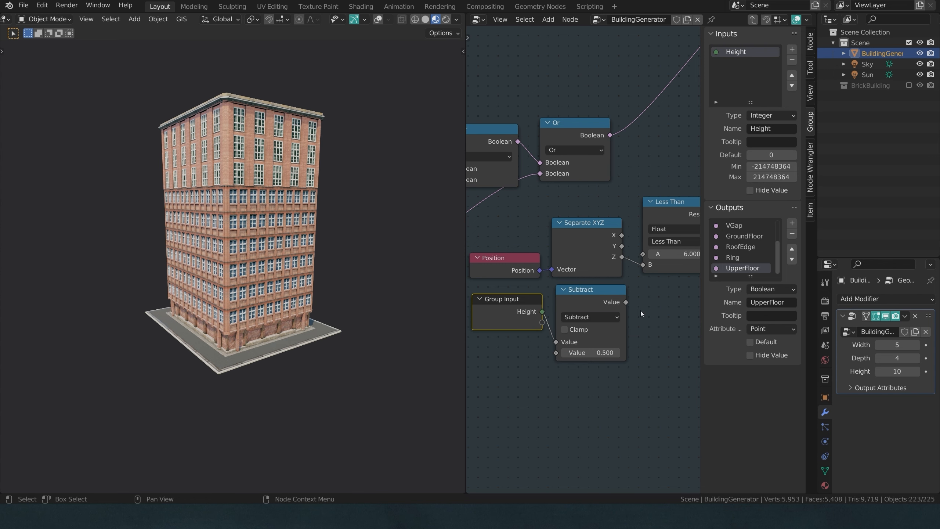
Step: Connect the Subtract result to the Less Than node's A input and set the subtracted value to 2
{"action": "left_click_drag", "start_coordinate": [625, 303], "coordinate": [639, 255]}
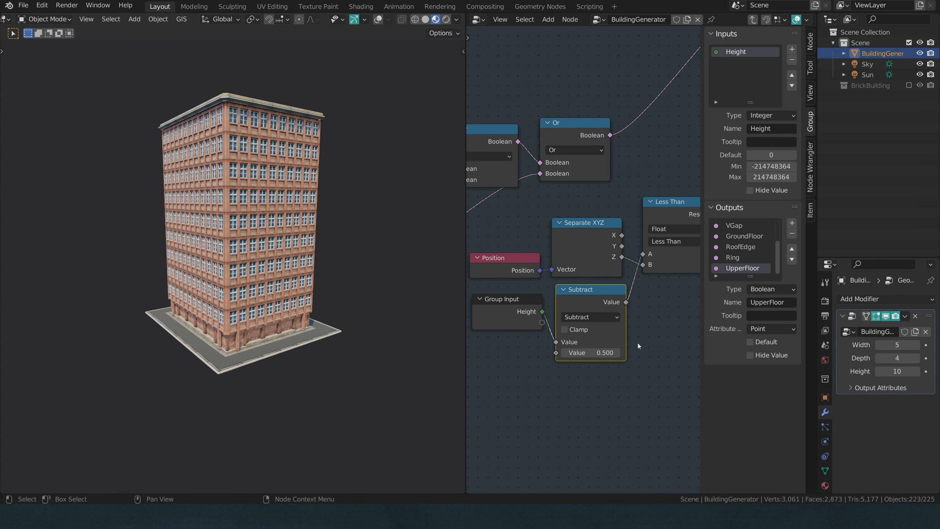
{"action": "left_click", "coordinate": [603, 352]}
{"action": "type", "text": "2"}
{"action": "key", "text": "Return"}
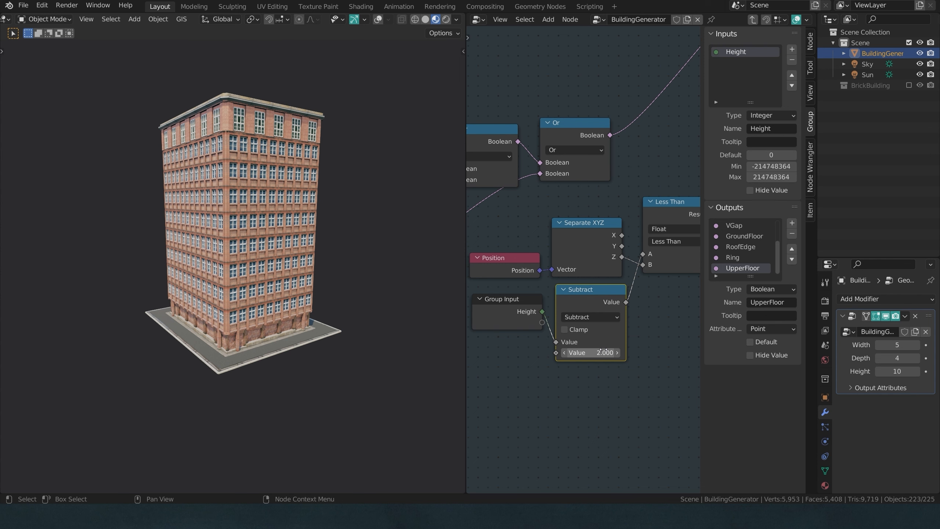
Step: Set the comparison to Less Than or Equal and test it by setting the building's Height to 6
{"action": "middle_click_drag", "start_coordinate": [656, 288], "coordinate": [605, 299]}
{"action": "left_click", "coordinate": [615, 254]}
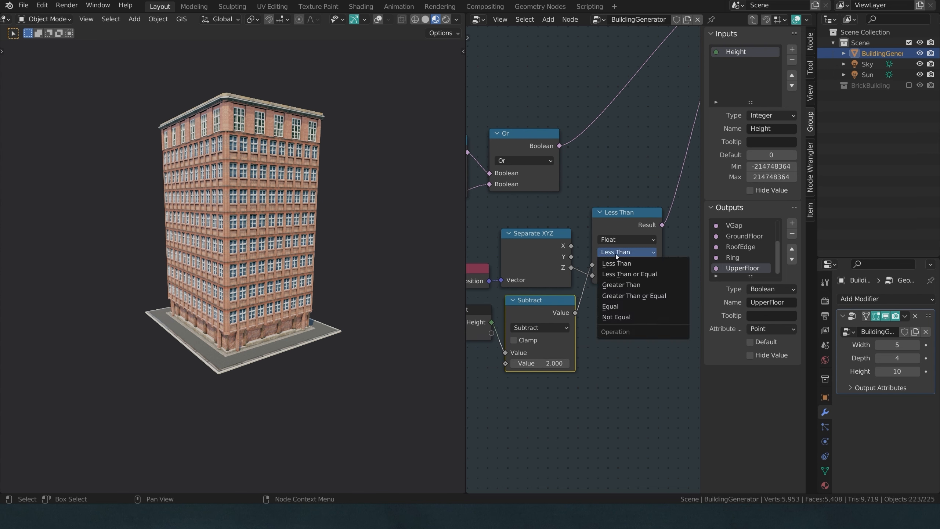
{"action": "left_click", "coordinate": [633, 274]}
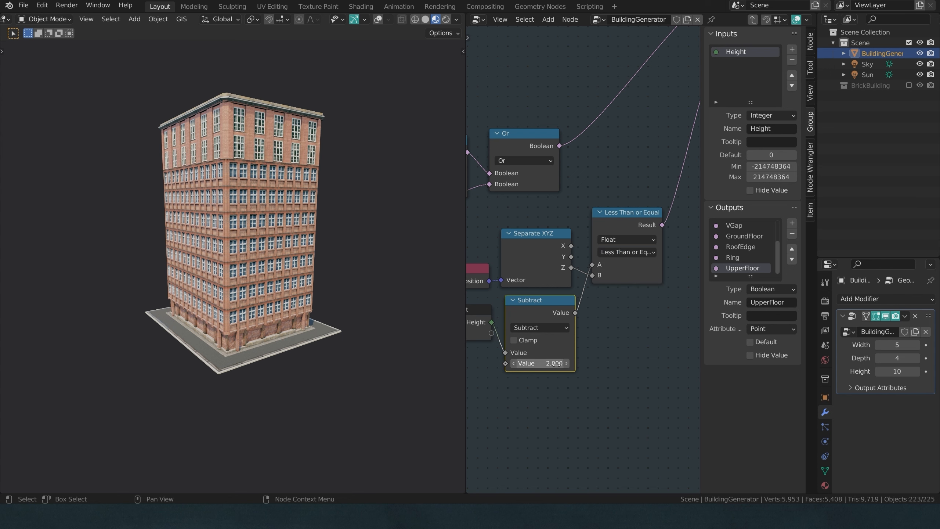
{"action": "middle_click_drag", "start_coordinate": [540, 378], "coordinate": [572, 372]}
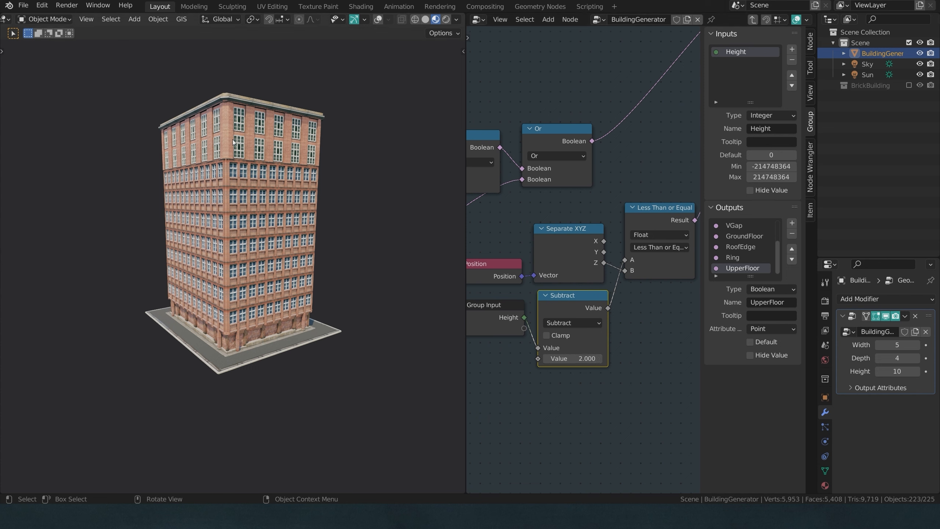
{"action": "mouse_move", "coordinate": [897, 371]}
{"action": "left_mouse_down"}
{"action": "mouse_move", "coordinate": [873, 371]}
{"action": "mouse_move", "coordinate": [880, 372]}
{"action": "left_mouse_up"}
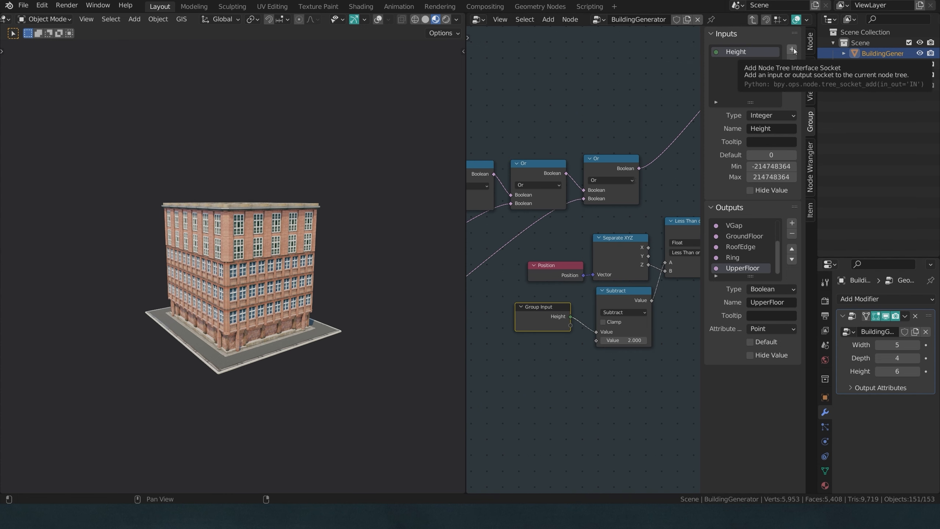
Step: Add a second input named Upperfloors to the Masks node group
{"action": "left_click", "coordinate": [791, 50]}
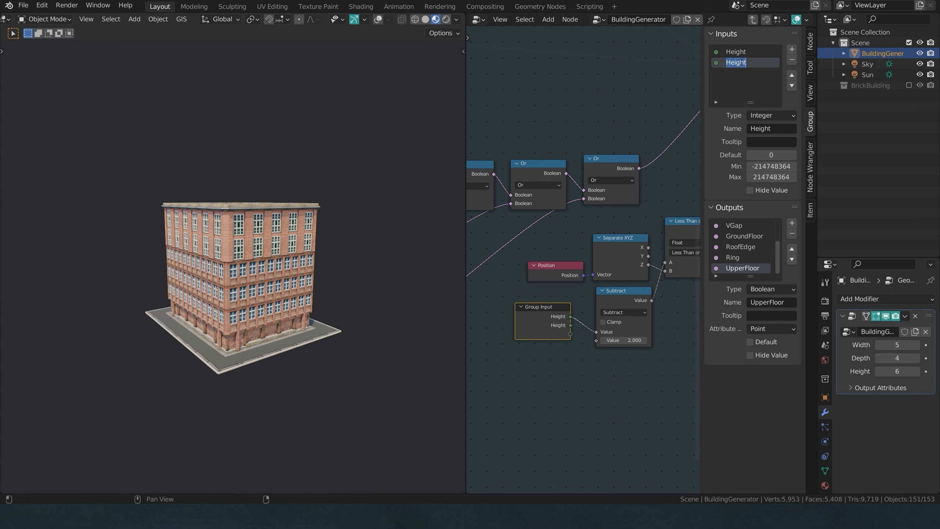
{"action": "type", "text": "Upperfloors"}
{"action": "key", "text": "Return"}
Step: In the main tree, link the Masks node's Upperfloors input to a new Group Input socket, exposing it on the modifier
{"action": "key", "text": "Tab"}
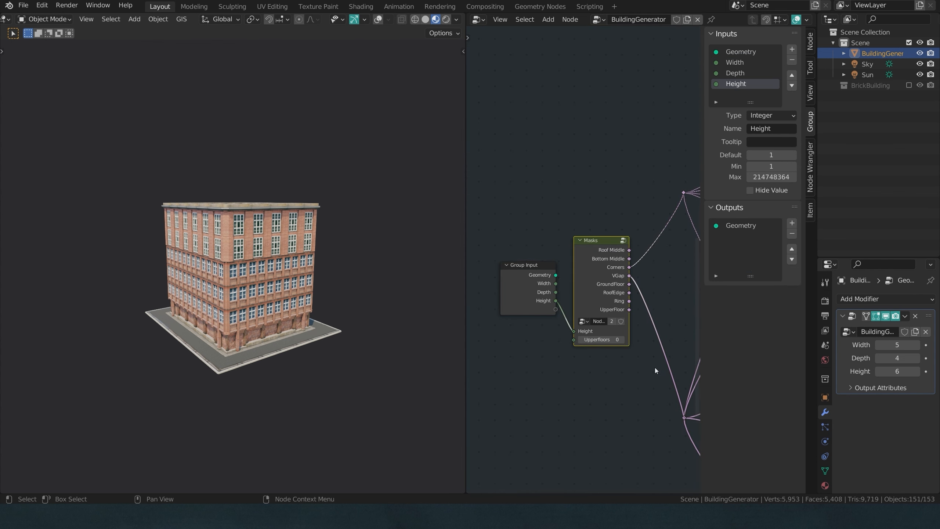
{"action": "left_click_drag", "start_coordinate": [574, 341], "coordinate": [555, 309]}
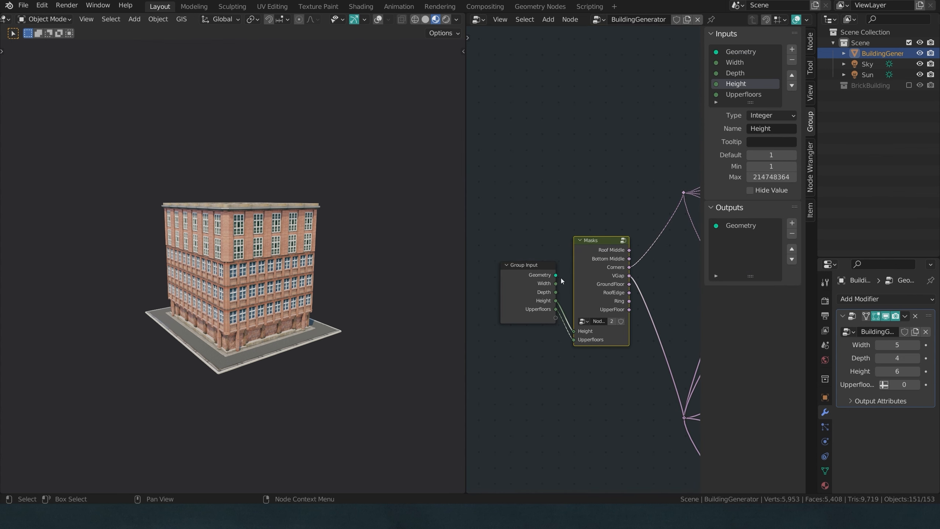
{"action": "scroll", "coordinate": [561, 278], "scroll_direction": "down", "scroll_amount": 4}
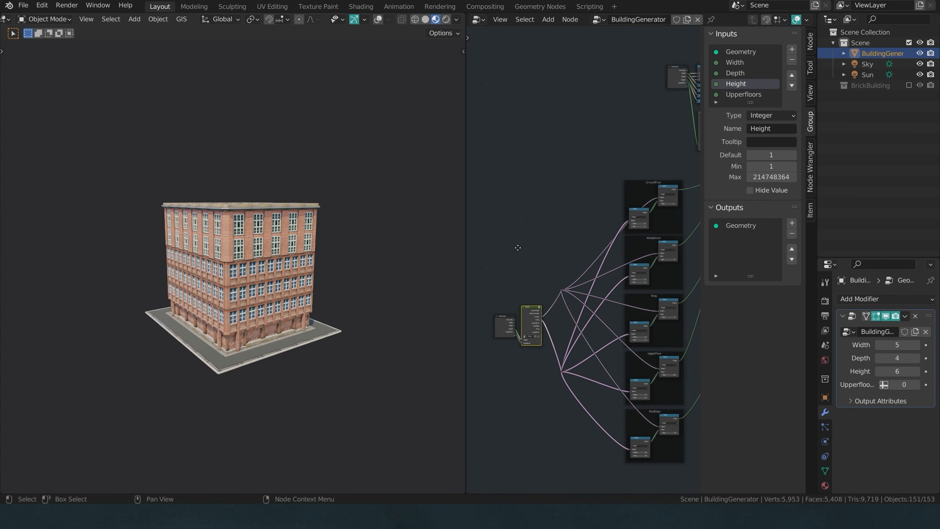
{"action": "scroll", "coordinate": [548, 245], "scroll_direction": "up", "scroll_amount": 3}
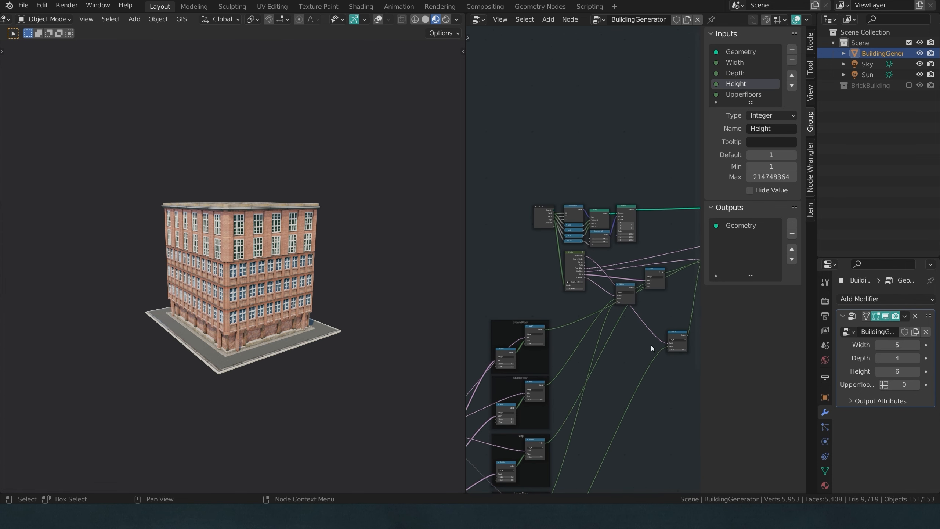
Step: Link the Group Input's Upperfloors socket to the Upperfloors input of the Masks node beneath the Combine XYZ and math nodes
{"action": "middle_click_drag", "start_coordinate": [553, 291], "coordinate": [643, 314]}
{"action": "scroll", "coordinate": [578, 254], "scroll_direction": "up", "scroll_amount": 2}
{"action": "left_click_drag", "start_coordinate": [583, 192], "coordinate": [643, 358]}
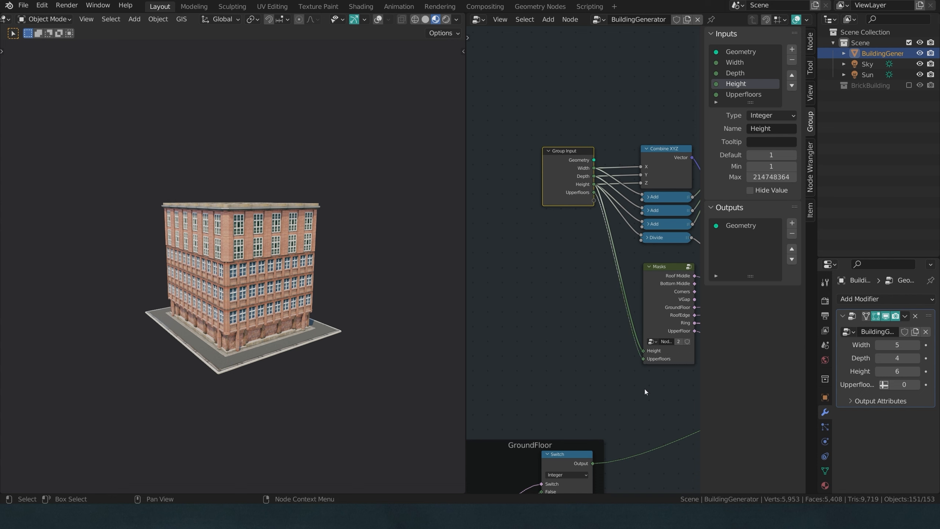
Step: Raise the modifier's Upperfloors value to 3 to test the exposed parameter on the building
{"action": "scroll", "coordinate": [655, 300], "scroll_direction": "down", "scroll_amount": 2}
{"action": "scroll", "coordinate": [656, 301], "scroll_direction": "down", "scroll_amount": 2}
{"action": "middle_click_drag", "start_coordinate": [634, 300], "coordinate": [476, 189]}
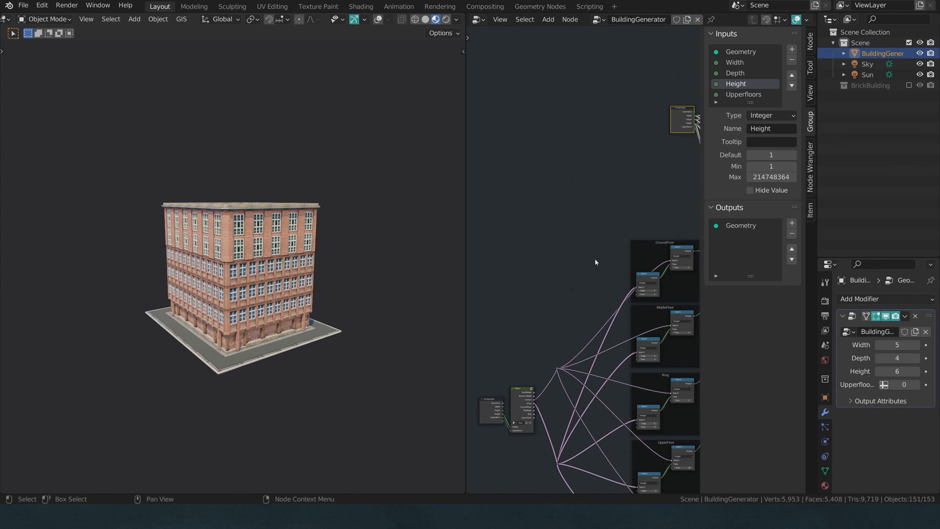
{"action": "middle_click_drag", "start_coordinate": [596, 261], "coordinate": [539, 314]}
{"action": "middle_click_drag", "start_coordinate": [603, 288], "coordinate": [682, 184]}
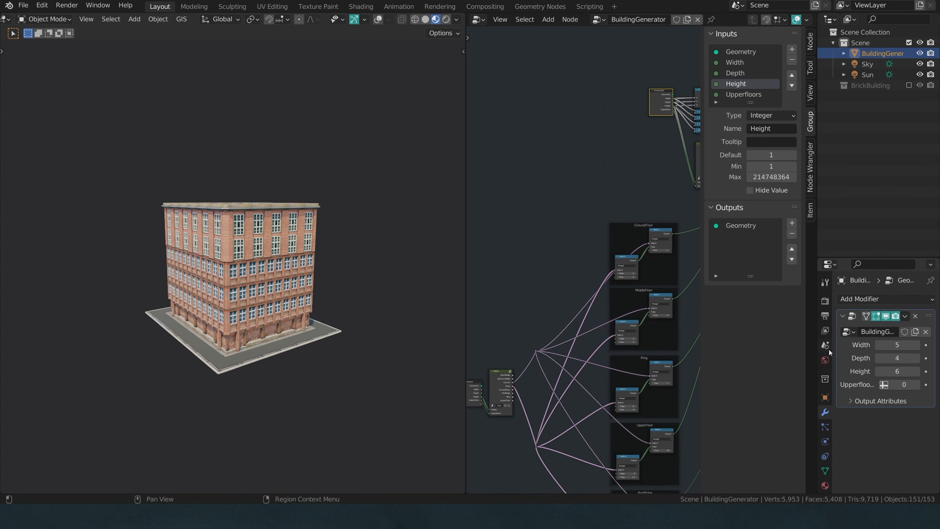
{"action": "left_click", "coordinate": [917, 385]}
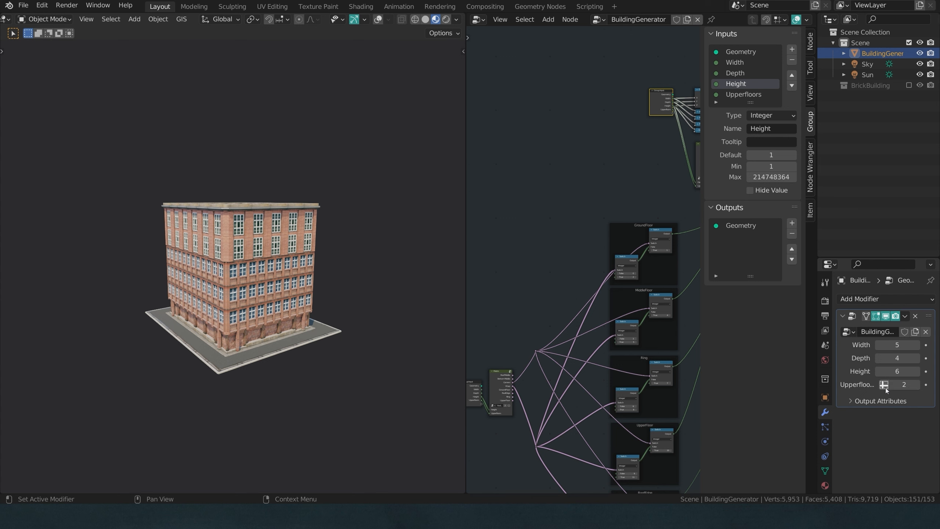
{"action": "left_click", "coordinate": [917, 385]}
Step: Inside the Masks group, link Upperfloors to the Subtract node's second Value, align the Group Input beside it, and return to the main tree
{"action": "middle_click_drag", "start_coordinate": [564, 210], "coordinate": [508, 322]}
{"action": "scroll", "coordinate": [639, 329], "scroll_direction": "up", "scroll_amount": 5}
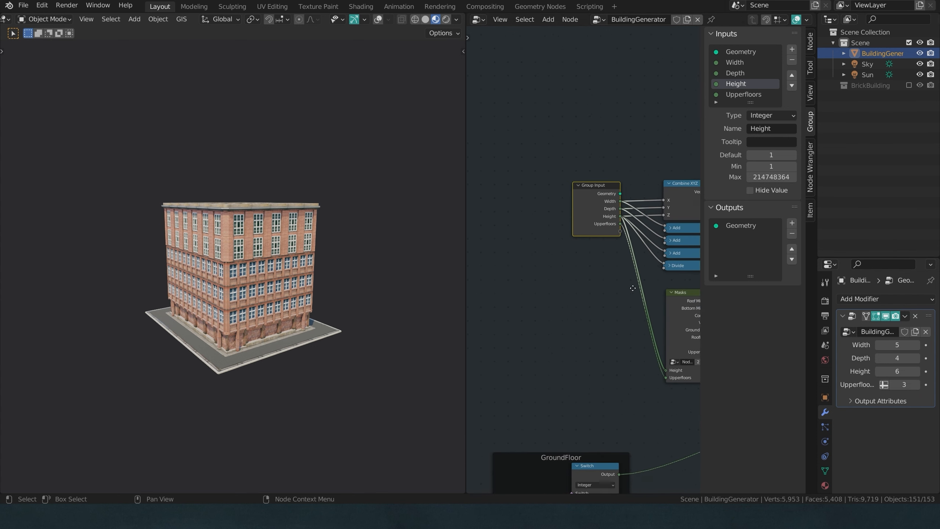
{"action": "left_click", "coordinate": [617, 342]}
{"action": "key", "text": "Tab"}
{"action": "left_click", "coordinate": [574, 366]}
{"action": "left_click_drag", "start_coordinate": [568, 330], "coordinate": [599, 349]}
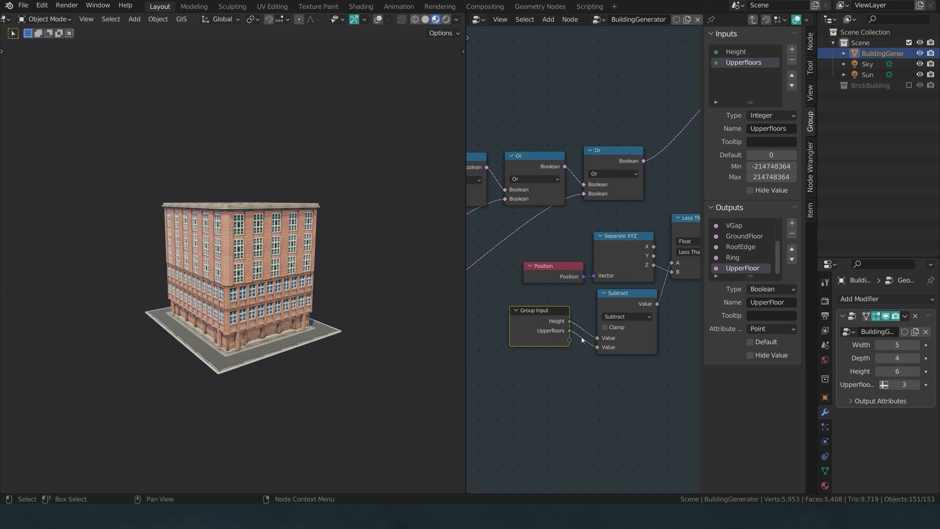
{"action": "left_click_drag", "start_coordinate": [553, 332], "coordinate": [565, 348]}
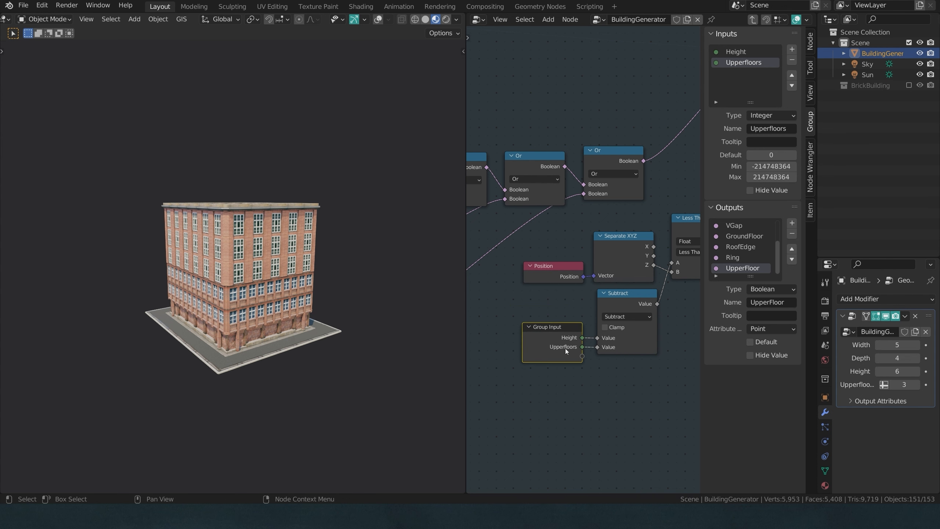
{"action": "key", "text": "Tab"}
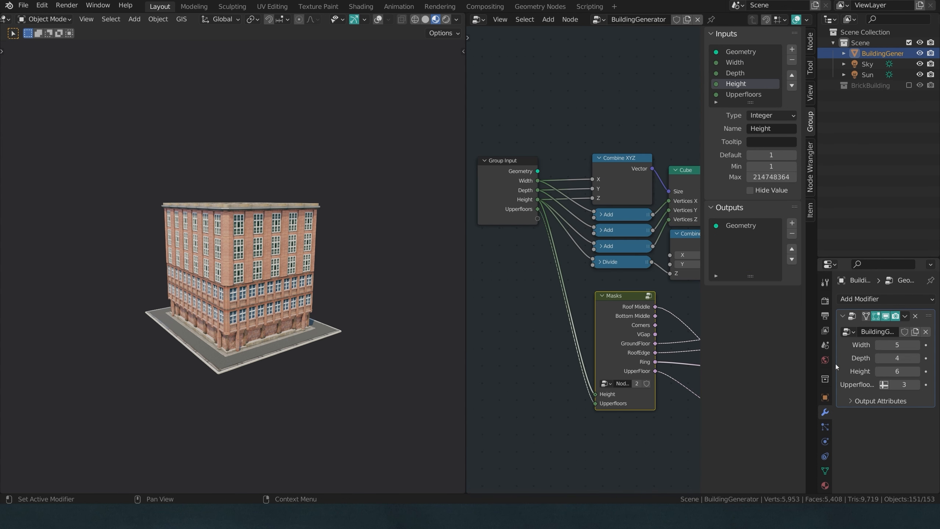
Step: Test the modifier's Upperfloors parameter by switching between 2 and 3, leaving it at 2
{"action": "left_click", "coordinate": [893, 385]}
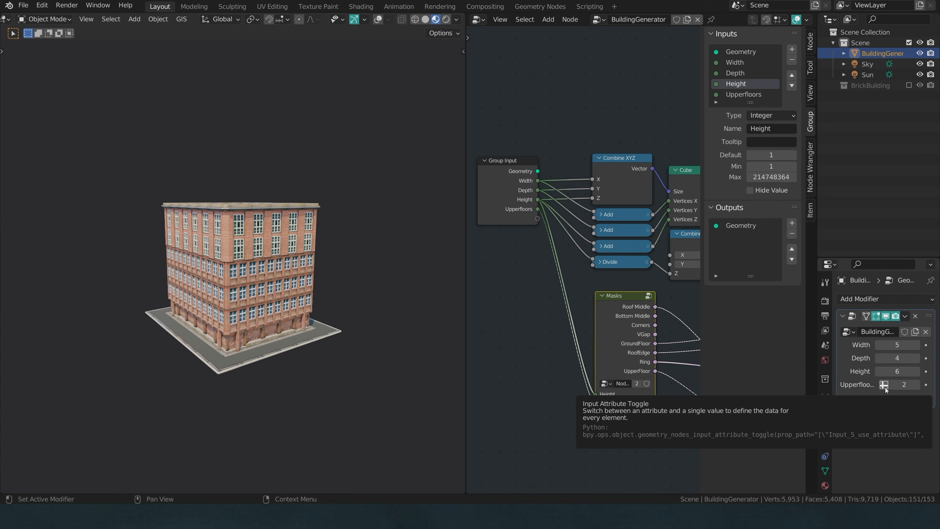
{"action": "left_click", "coordinate": [893, 386]}
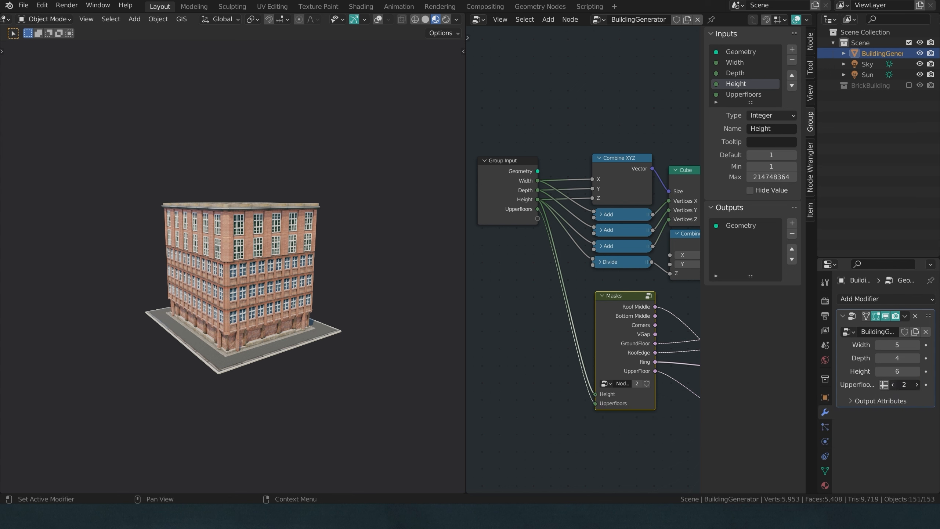
{"action": "left_click", "coordinate": [916, 387]}
{"action": "left_click", "coordinate": [917, 387]}
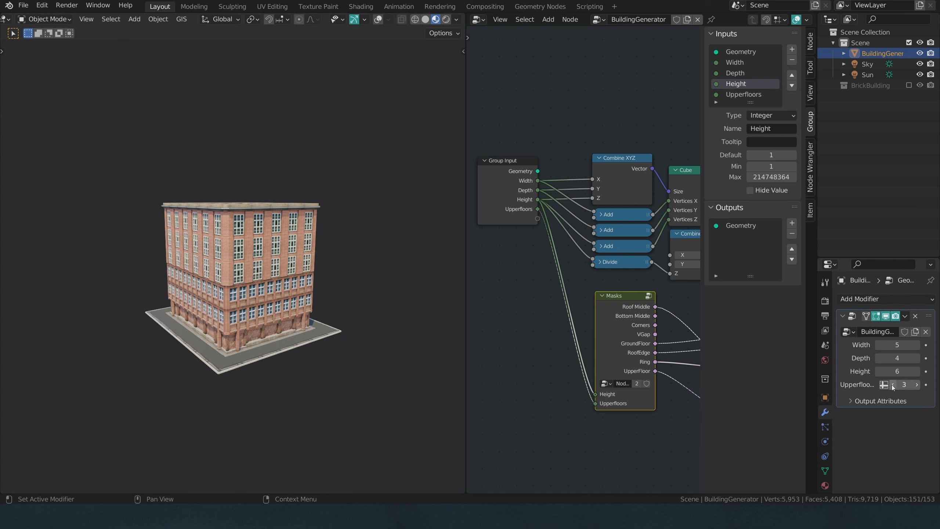
{"action": "left_click", "coordinate": [892, 385]}
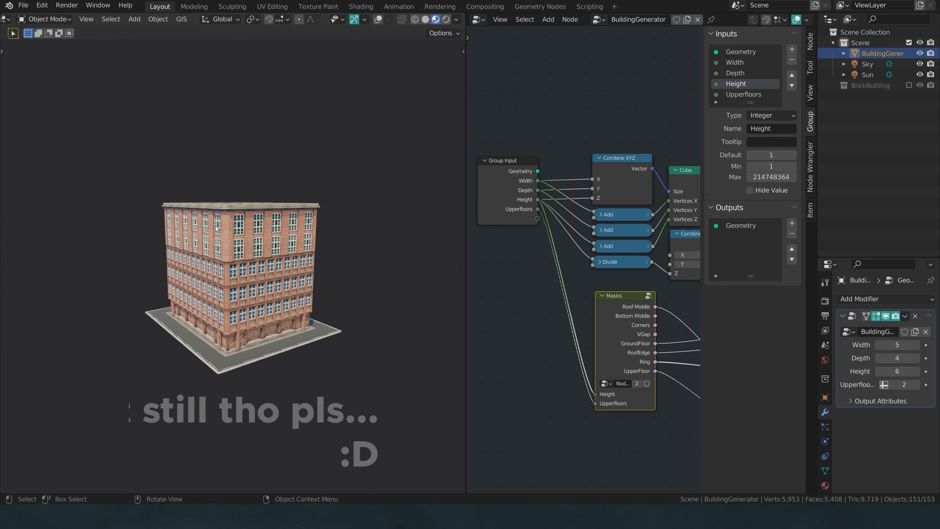
Step: Open the Masks node group for editing at the UpperFloor mask nodes
{"action": "left_click", "coordinate": [592, 320]}
{"action": "left_click", "coordinate": [608, 324]}
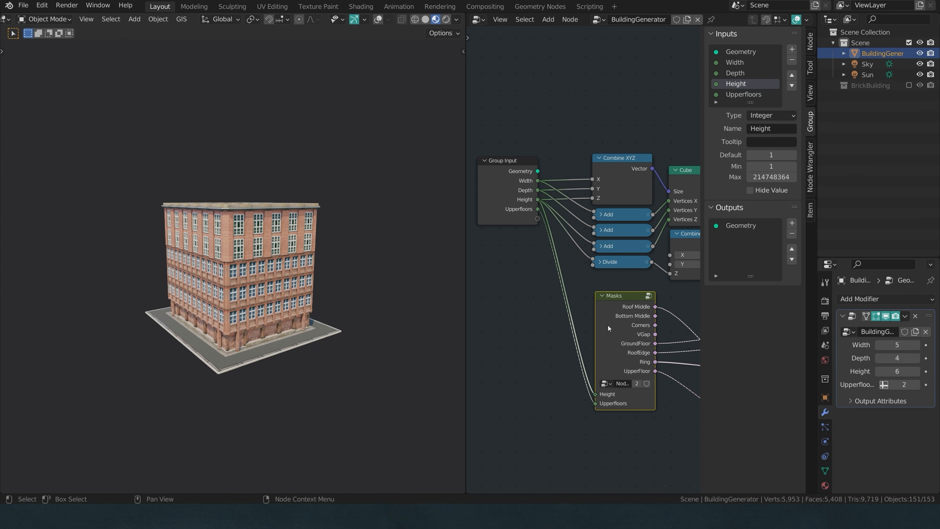
{"action": "key", "text": "Tab"}
{"action": "left_click", "coordinate": [580, 380]}
{"action": "scroll", "coordinate": [576, 383], "scroll_direction": "down", "scroll_amount": 1}
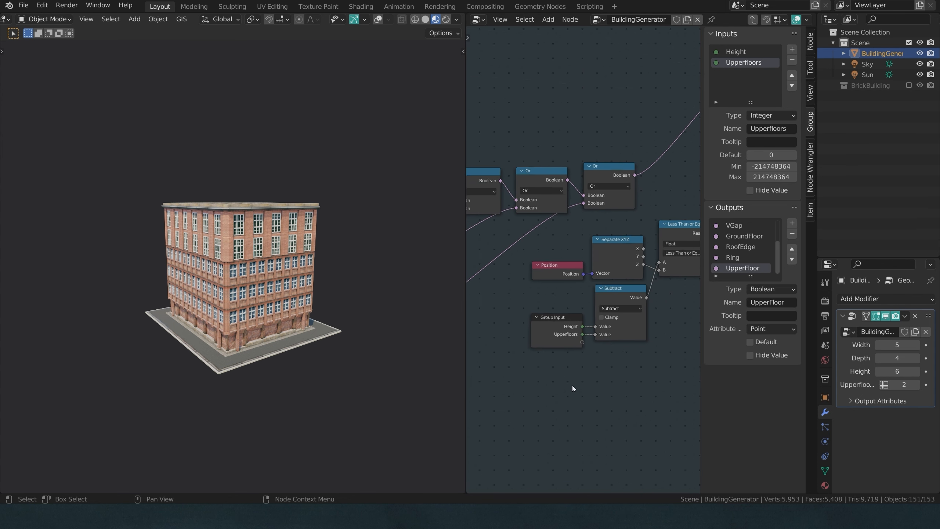
{"action": "scroll", "coordinate": [559, 382], "scroll_direction": "down", "scroll_amount": 2}
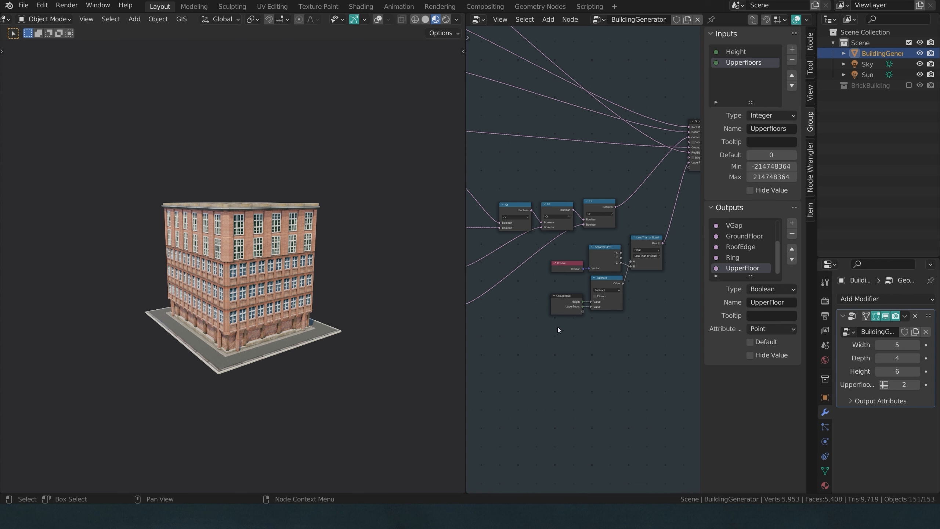
Step: Set the building's Upperfloors to 0 and Height to 14, and bring the whole tower into view
{"action": "left_click", "coordinate": [892, 385]}
{"action": "left_click", "coordinate": [893, 385]}
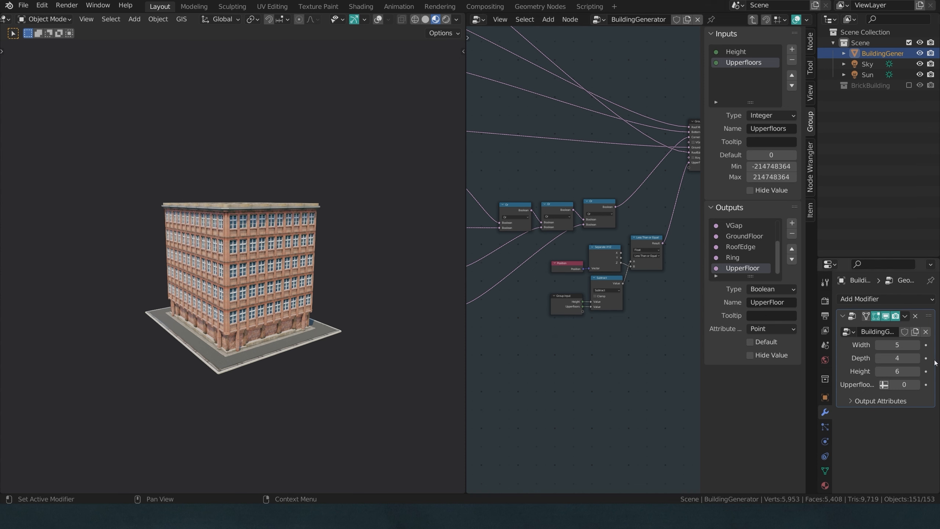
{"action": "left_click_drag", "start_coordinate": [914, 369], "coordinate": [939, 369]}
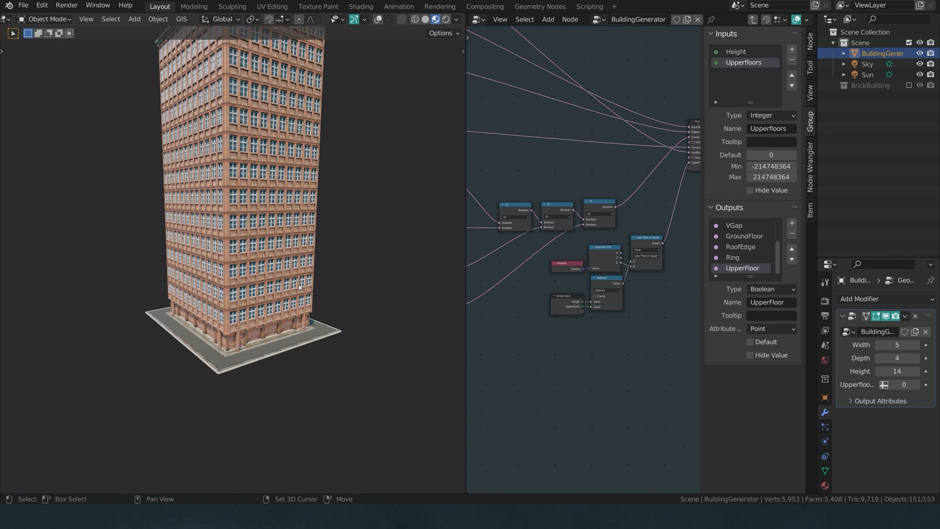
{"action": "middle_click_drag", "start_coordinate": [289, 245], "coordinate": [279, 339], "text": "shift"}
{"action": "scroll", "coordinate": [279, 340], "scroll_direction": "down", "scroll_amount": 2}
{"action": "scroll", "coordinate": [280, 340], "scroll_direction": "up", "scroll_amount": 1}
Step: Toggle the Ring checkbox on the Masks group's Group Output on and off to preview its effect on the building
{"action": "scroll", "coordinate": [592, 289], "scroll_direction": "up", "scroll_amount": 6}
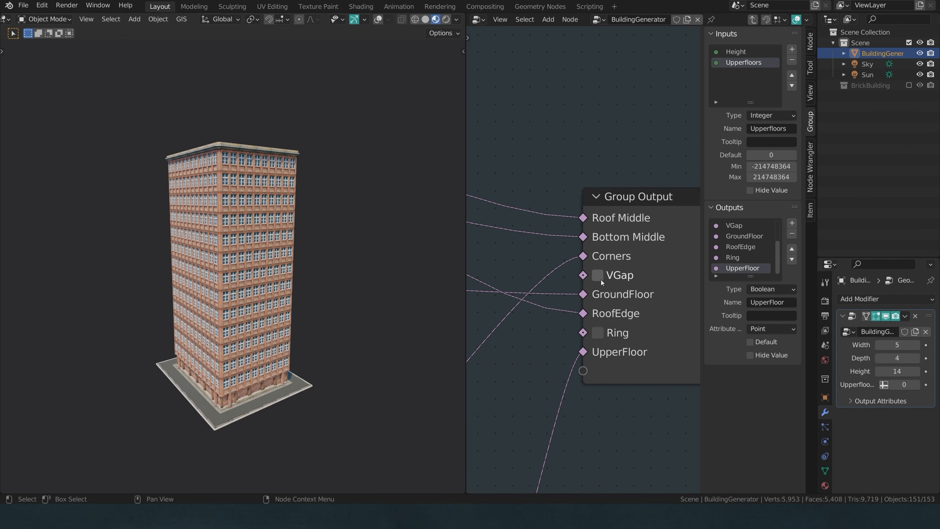
{"action": "left_click", "coordinate": [597, 333]}
{"action": "left_click", "coordinate": [598, 332]}
{"action": "left_click", "coordinate": [598, 333]}
{"action": "left_click", "coordinate": [598, 332]}
{"action": "left_click", "coordinate": [602, 333]}
{"action": "left_click", "coordinate": [602, 332]}
{"action": "left_click", "coordinate": [602, 332]}
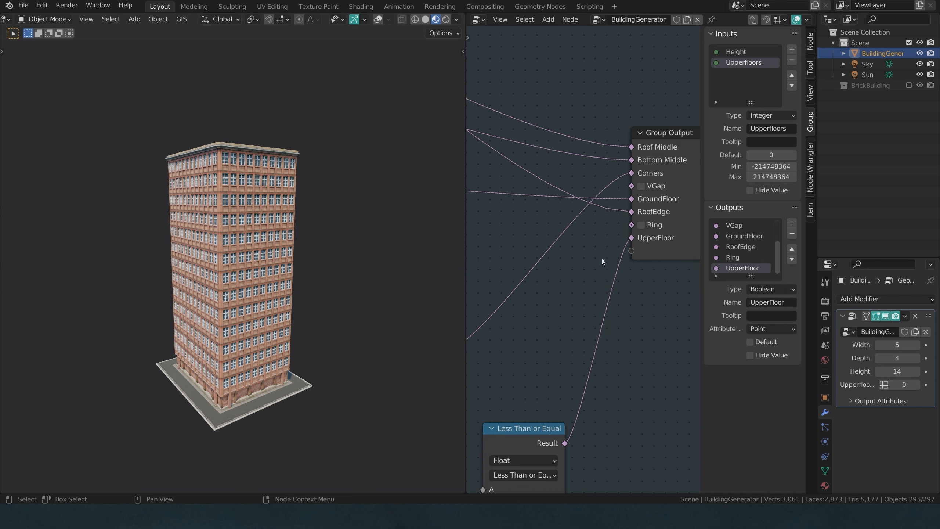
{"action": "left_click", "coordinate": [641, 224]}
{"action": "left_click", "coordinate": [643, 224]}
Step: Move the UpperFloor mask nodes clear of the Or nodes and join them in a frame labelled UpperFloors
{"action": "scroll", "coordinate": [543, 316], "scroll_direction": "down", "scroll_amount": 2}
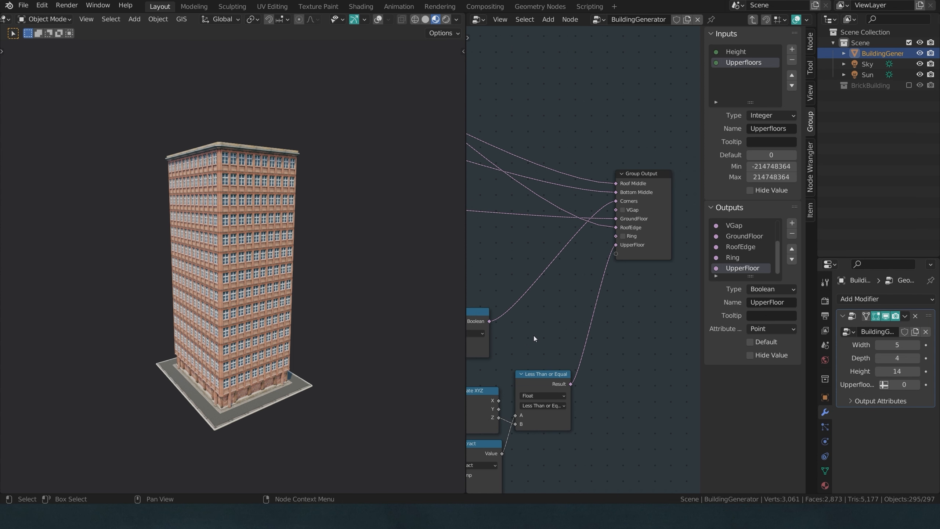
{"action": "middle_click_drag", "start_coordinate": [533, 335], "coordinate": [603, 279]}
{"action": "scroll", "coordinate": [603, 279], "scroll_direction": "down", "scroll_amount": 3}
{"action": "left_click_drag", "start_coordinate": [563, 281], "coordinate": [644, 374]}
{"action": "left_click_drag", "start_coordinate": [636, 285], "coordinate": [619, 326]}
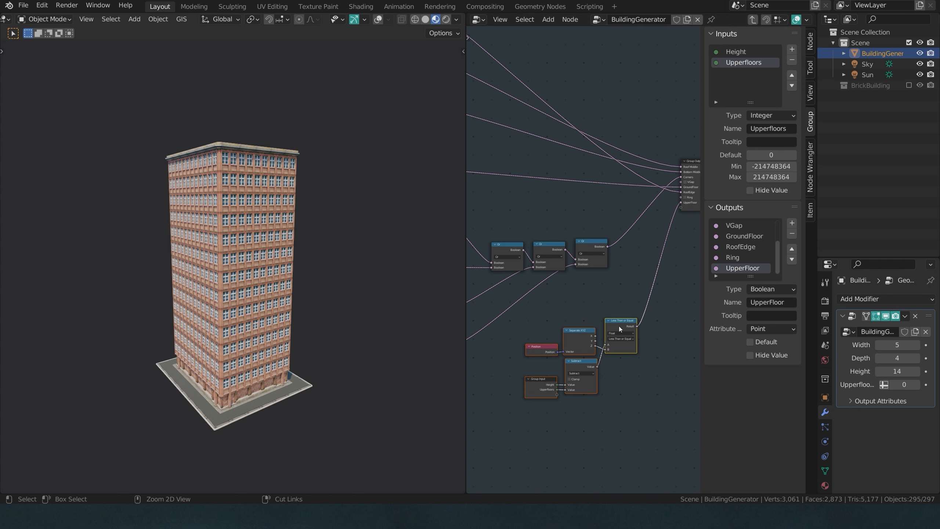
{"action": "key", "text": "ctrl+j"}
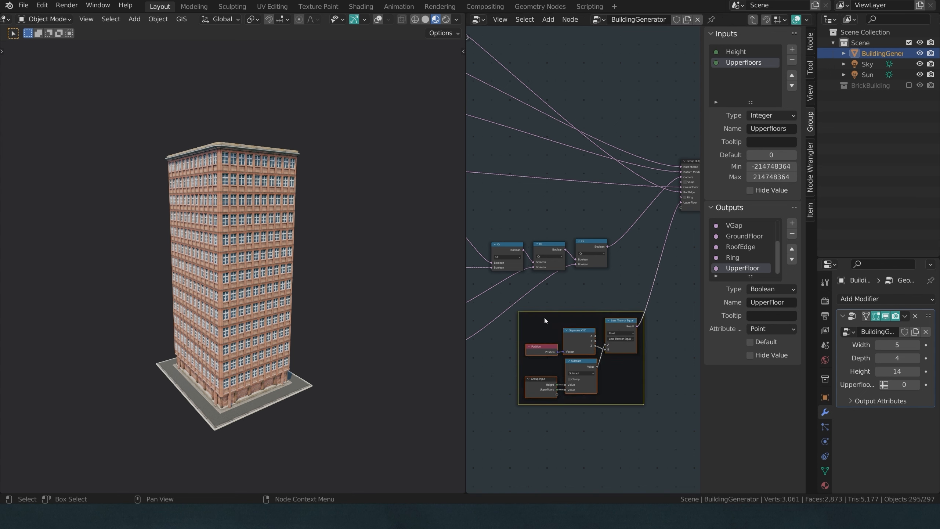
{"action": "key", "text": "F2"}
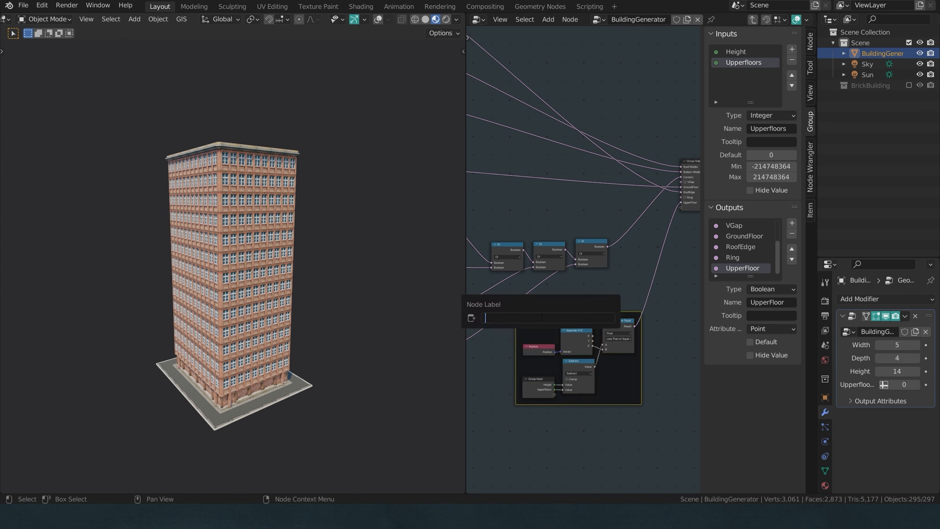
{"action": "type", "text": "UpperFloors"}
{"action": "key", "text": "Return"}
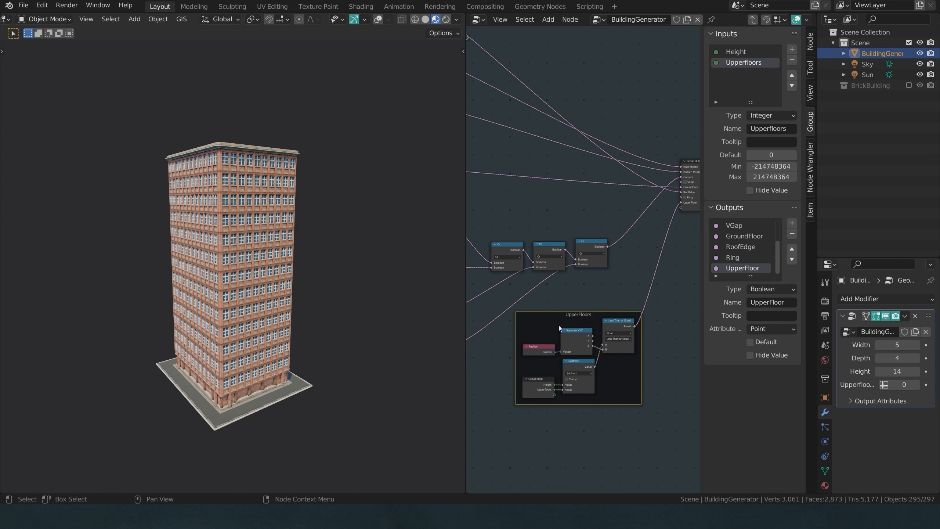
Step: Move the UpperFloors frame directly below the column of And nodes
{"action": "scroll", "coordinate": [558, 325], "scroll_direction": "down", "scroll_amount": 2}
{"action": "middle_click_drag", "start_coordinate": [598, 292], "coordinate": [642, 273]}
{"action": "left_click_drag", "start_coordinate": [637, 263], "coordinate": [554, 308]}
{"action": "left_click", "coordinate": [602, 278]}
Step: Duplicate the Position, Separate XYZ, Subtract and Less Than or Equal nodes below the UpperFloors frame and take the copies out of the frame
{"action": "scroll", "coordinate": [603, 289], "scroll_direction": "up", "scroll_amount": 2}
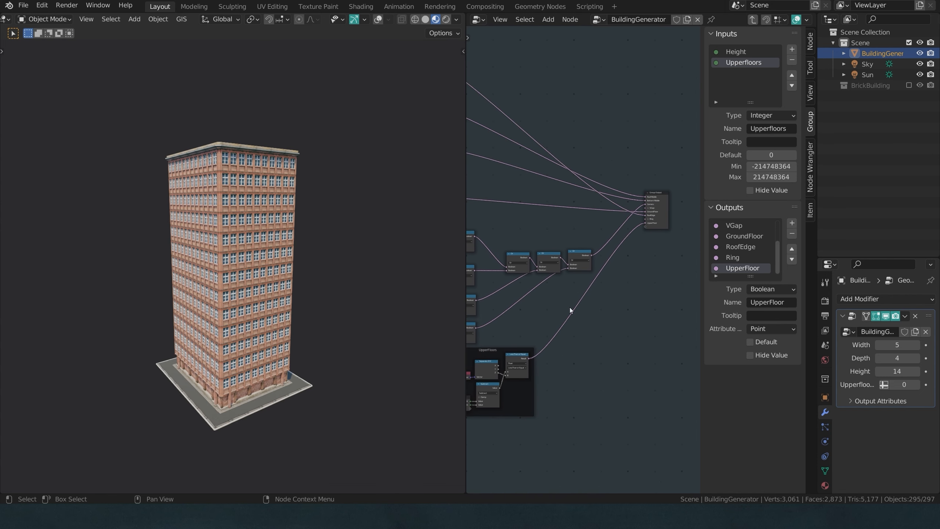
{"action": "left_click", "coordinate": [604, 317]}
{"action": "middle_click_drag", "start_coordinate": [607, 317], "coordinate": [600, 257]}
{"action": "scroll", "coordinate": [608, 299], "scroll_direction": "up", "scroll_amount": 3}
{"action": "left_click", "coordinate": [528, 264], "text": "shift"}
{"action": "middle_click_drag", "start_coordinate": [516, 280], "coordinate": [562, 269]}
{"action": "left_click", "coordinate": [528, 274], "text": "shift"}
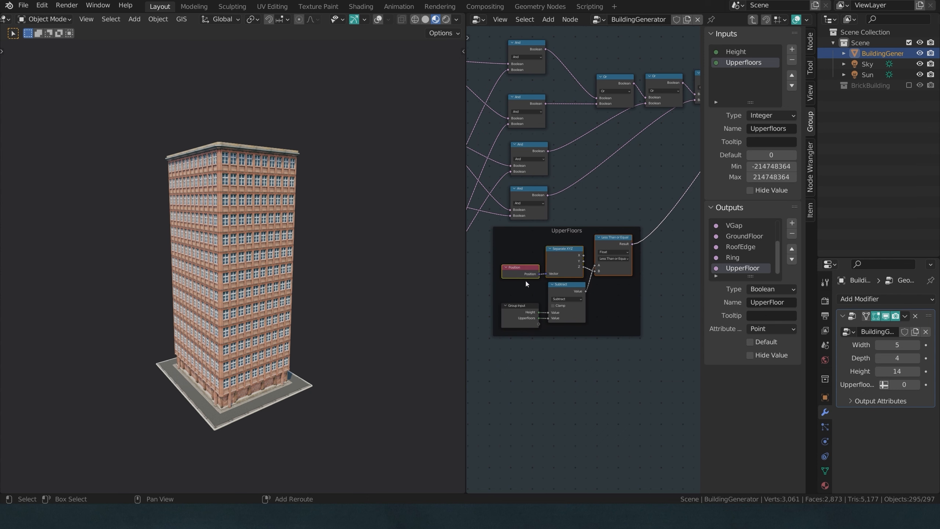
{"action": "left_click", "coordinate": [561, 292], "text": "shift"}
{"action": "key", "text": "shift+d"}
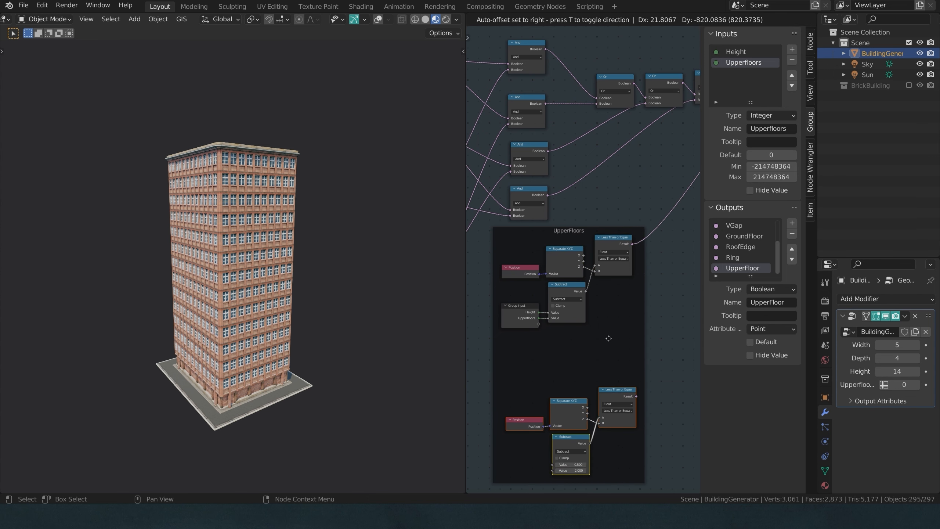
{"action": "left_click", "coordinate": [608, 338]}
{"action": "key", "text": "alt+p"}
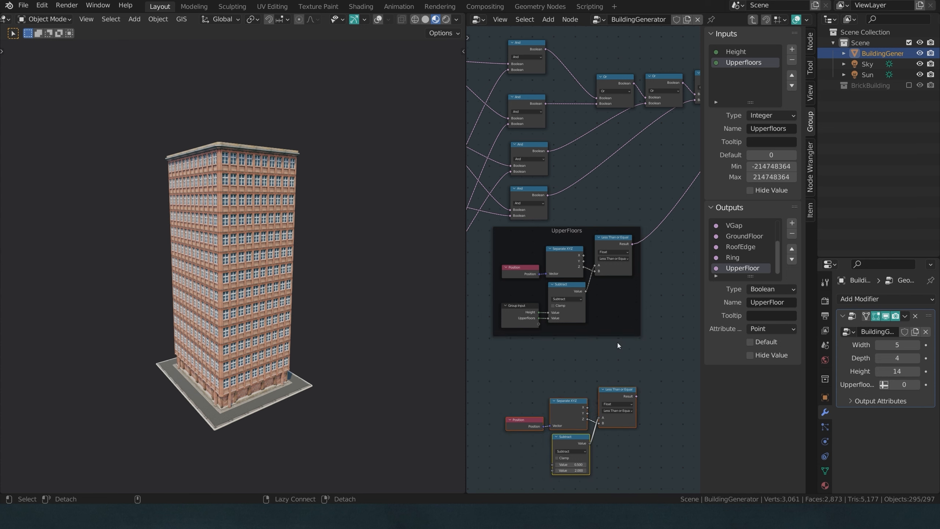
Step: Place the duplicated nodes beside the UpperFloors frame and link their comparison Result to the Group Output's Ring socket
{"action": "scroll", "coordinate": [617, 343], "scroll_direction": "down", "scroll_amount": 2}
{"action": "middle_click_drag", "start_coordinate": [620, 364], "coordinate": [557, 391]}
{"action": "key", "text": "g"}
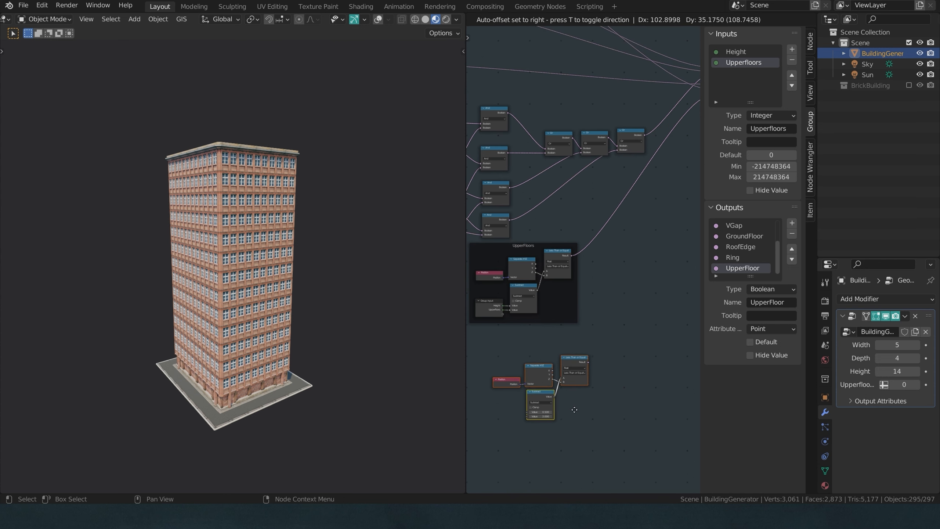
{"action": "left_click", "coordinate": [659, 297]}
{"action": "middle_click_drag", "start_coordinate": [658, 297], "coordinate": [592, 370]}
{"action": "scroll", "coordinate": [597, 317], "scroll_direction": "up", "scroll_amount": 4}
{"action": "scroll", "coordinate": [598, 317], "scroll_direction": "up", "scroll_amount": 1}
{"action": "middle_click_drag", "start_coordinate": [612, 296], "coordinate": [589, 318]}
{"action": "left_click", "coordinate": [590, 319]}
{"action": "left_click_drag", "start_coordinate": [599, 372], "coordinate": [642, 147]}
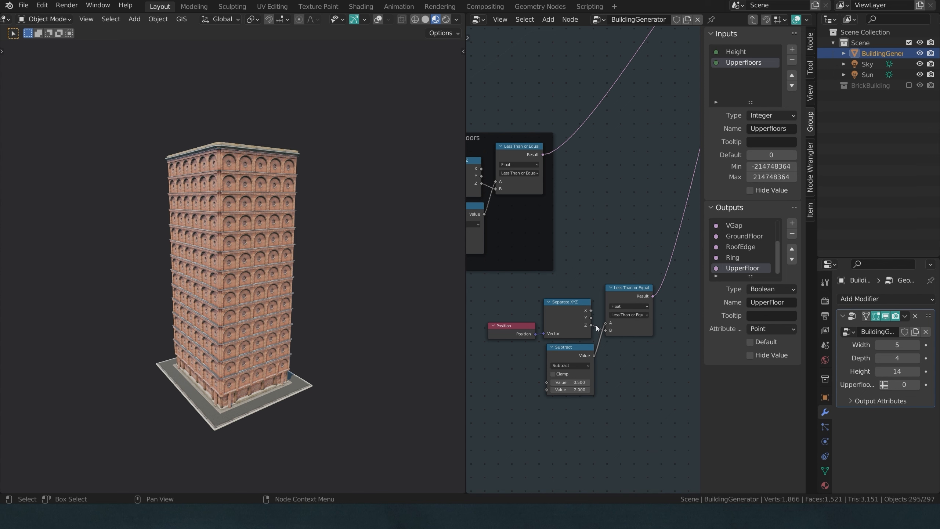
Step: Detach the duplicated Subtract node from the comparison, place it lower down, and set the comparison operation to Equal
{"action": "left_click_drag", "start_coordinate": [597, 324], "coordinate": [602, 331]}
{"action": "left_click_drag", "start_coordinate": [599, 350], "coordinate": [580, 397]}
{"action": "scroll", "coordinate": [593, 351], "scroll_direction": "up", "scroll_amount": 4}
{"action": "left_click", "coordinate": [643, 335]}
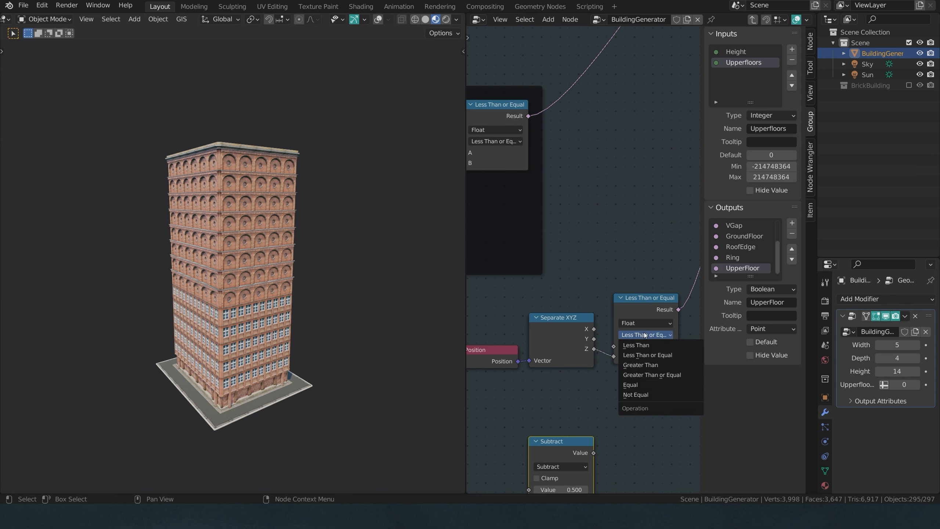
{"action": "left_click", "coordinate": [638, 386]}
Step: Set the Equal node's A value to 2, step it through other floors to 7, and hide the node editor's sidebar
{"action": "scroll", "coordinate": [639, 366], "scroll_direction": "down", "scroll_amount": 1}
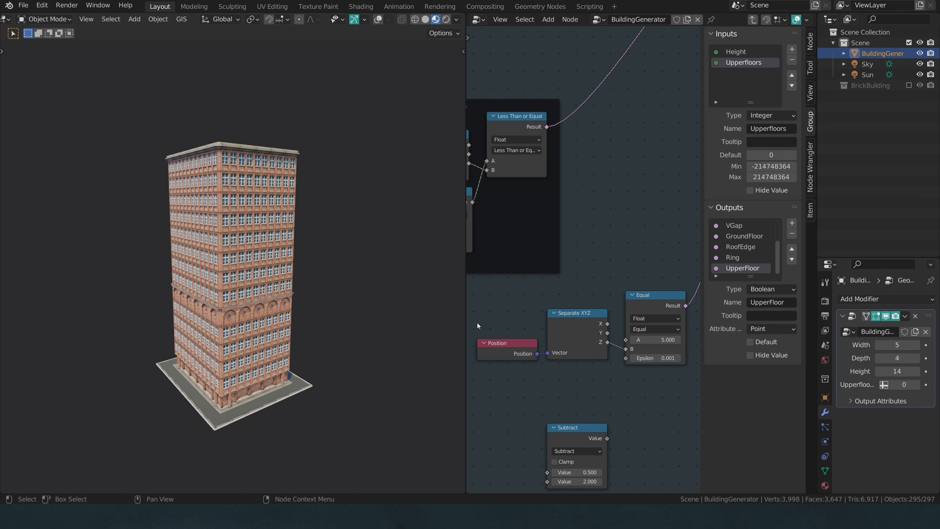
{"action": "left_click", "coordinate": [661, 340]}
{"action": "type", "text": "2"}
{"action": "key", "text": "Return"}
{"action": "scroll", "coordinate": [661, 339], "scroll_direction": "up", "scroll_amount": 8, "text": "ctrl"}
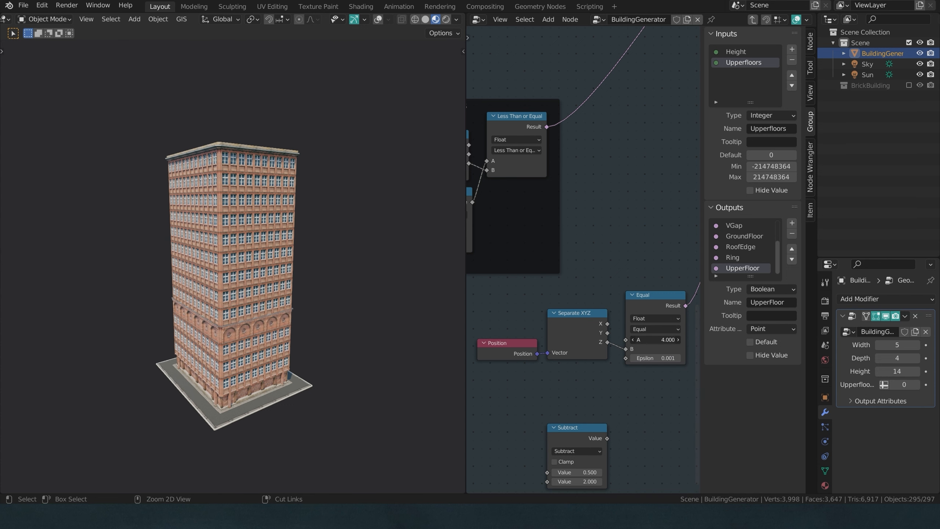
{"action": "scroll", "coordinate": [661, 339], "scroll_direction": "down", "scroll_amount": 3, "text": "ctrl"}
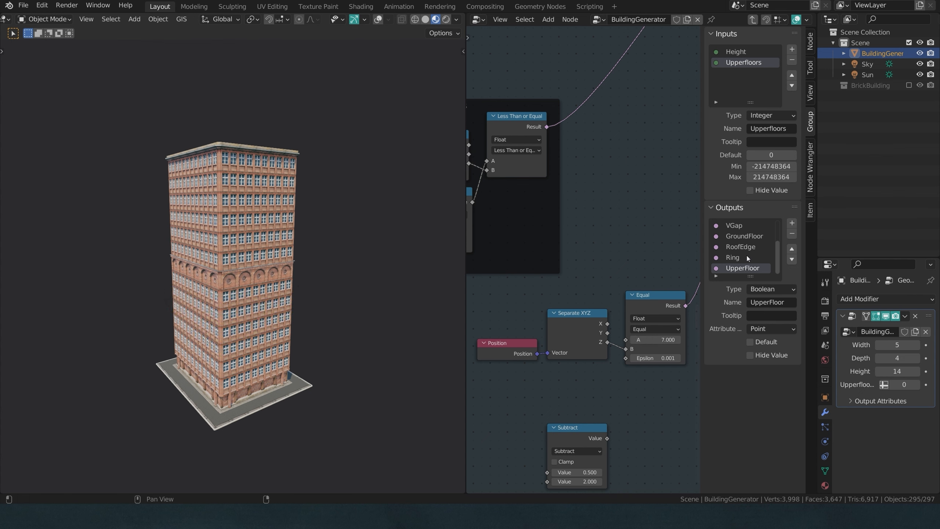
{"action": "key", "text": "n"}
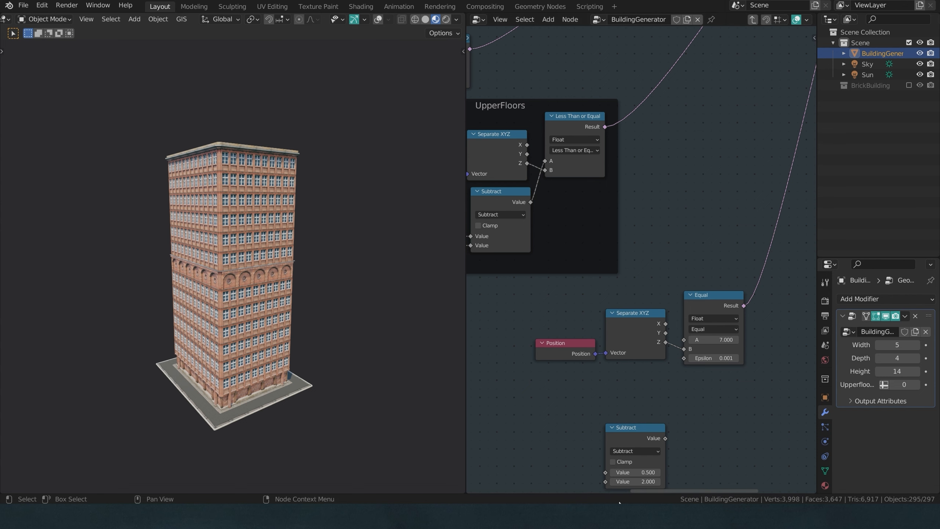
Step: Move the lower Position and Separate XYZ nodes away from the Equal node and set the unlinked Subtract node aside
{"action": "middle_click_drag", "start_coordinate": [608, 425], "coordinate": [591, 350]}
{"action": "left_click_drag", "start_coordinate": [607, 353], "coordinate": [713, 393]}
{"action": "left_click_drag", "start_coordinate": [615, 329], "coordinate": [550, 263]}
{"action": "left_click_drag", "start_coordinate": [600, 245], "coordinate": [538, 313]}
{"action": "left_click", "coordinate": [619, 360]}
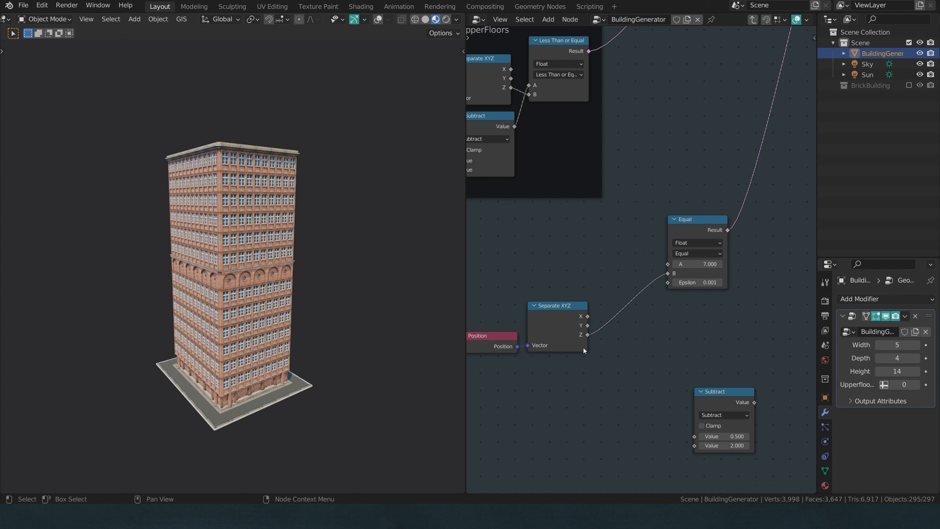
{"action": "middle_click_drag", "start_coordinate": [583, 348], "coordinate": [591, 343]}
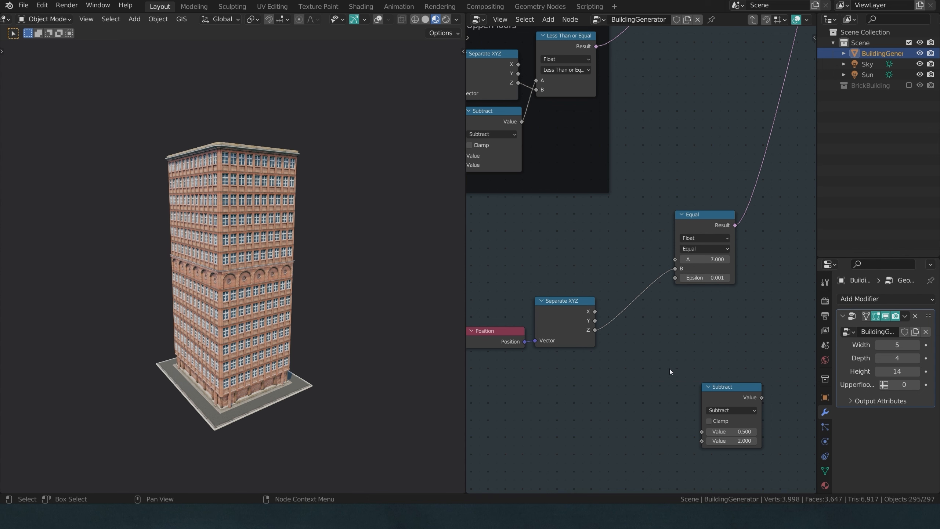
{"action": "scroll", "coordinate": [641, 353], "scroll_direction": "down", "scroll_amount": 1}
{"action": "left_click_drag", "start_coordinate": [523, 301], "coordinate": [548, 325]}
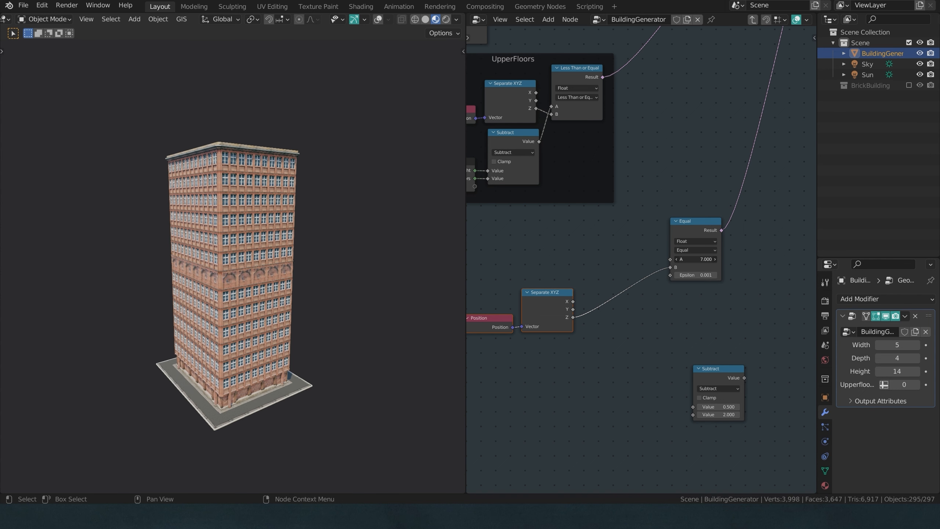
Step: Insert the loose Subtract node between Separate XYZ's Z output and the Equal node's B input, and change its operation to Modulo
{"action": "left_click_drag", "start_coordinate": [670, 259], "coordinate": [608, 231]}
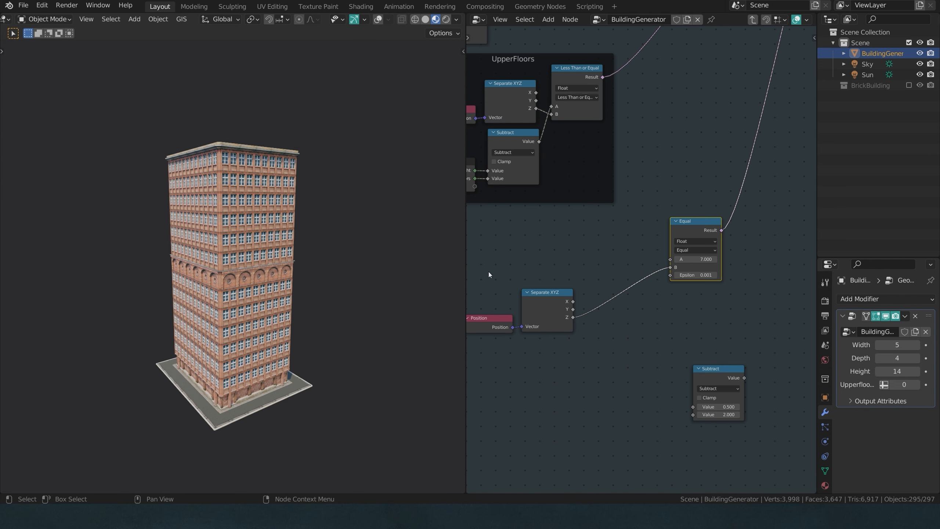
{"action": "middle_click_drag", "start_coordinate": [533, 279], "coordinate": [572, 282]}
{"action": "left_click_drag", "start_coordinate": [541, 285], "coordinate": [546, 310]}
{"action": "left_click_drag", "start_coordinate": [755, 378], "coordinate": [634, 279]}
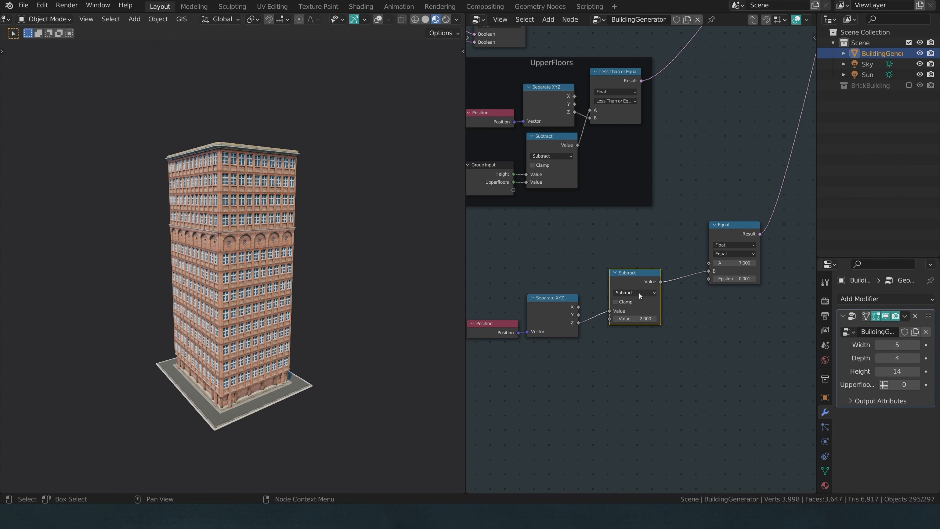
{"action": "left_click", "coordinate": [639, 294]}
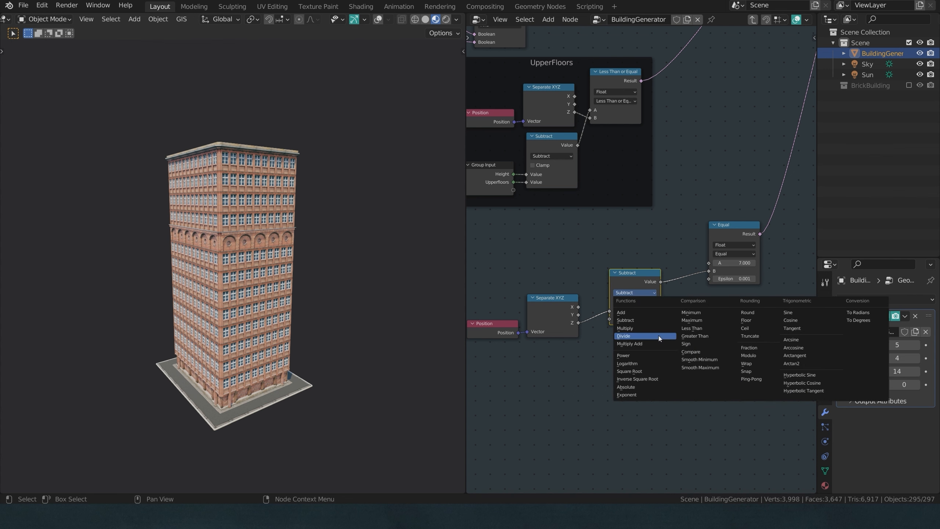
{"action": "left_click", "coordinate": [746, 356]}
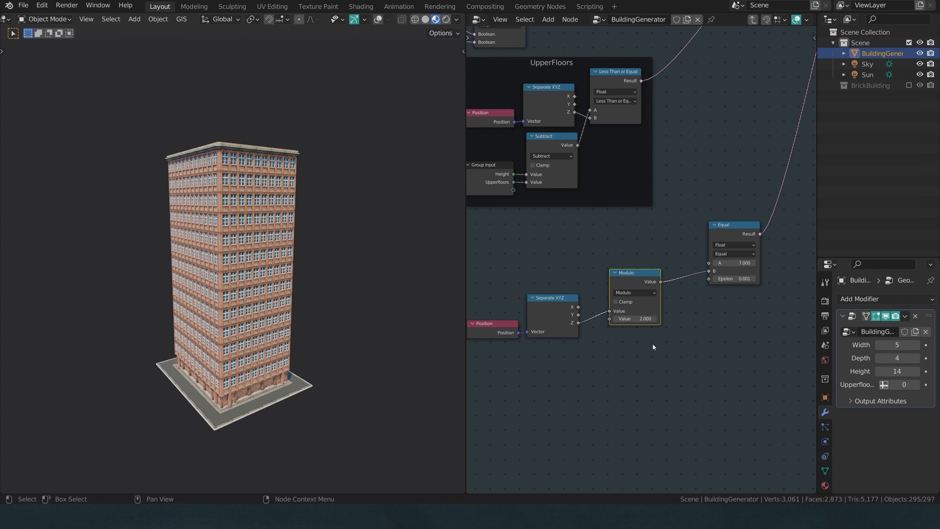
Step: Set the Modulo node's second value to 3 and the Equal node's A value to 0
{"action": "left_click", "coordinate": [638, 321]}
{"action": "type", "text": "3"}
{"action": "key", "text": "Return"}
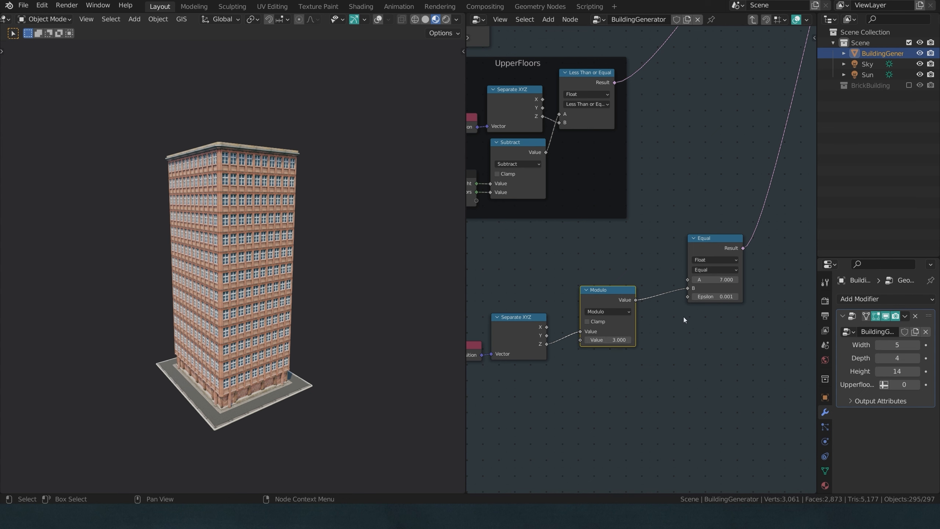
{"action": "left_click", "coordinate": [722, 279]}
{"action": "type", "text": "0"}
{"action": "key", "text": "Return"}
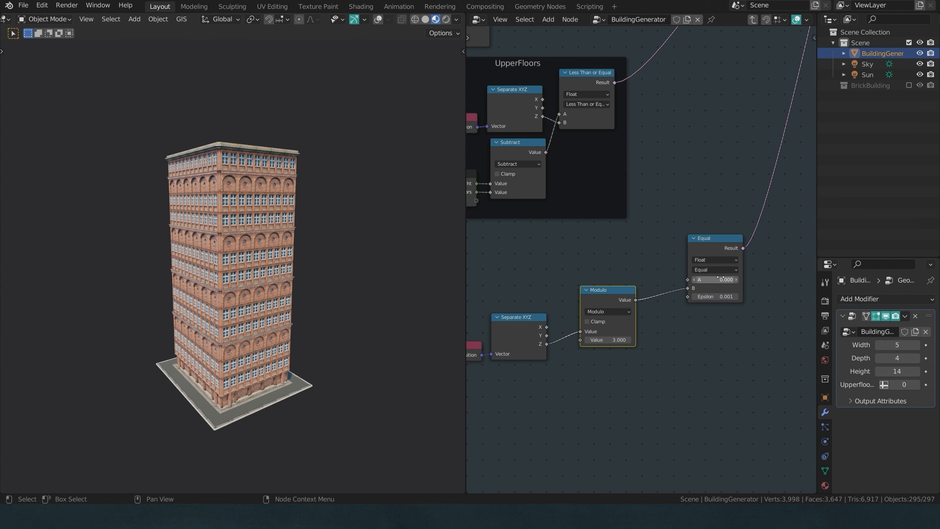
Step: Try 5 as the Modulo node's second value, and finally set it to 2
{"action": "left_click", "coordinate": [614, 340]}
{"action": "type", "text": "5"}
{"action": "key", "text": "Return"}
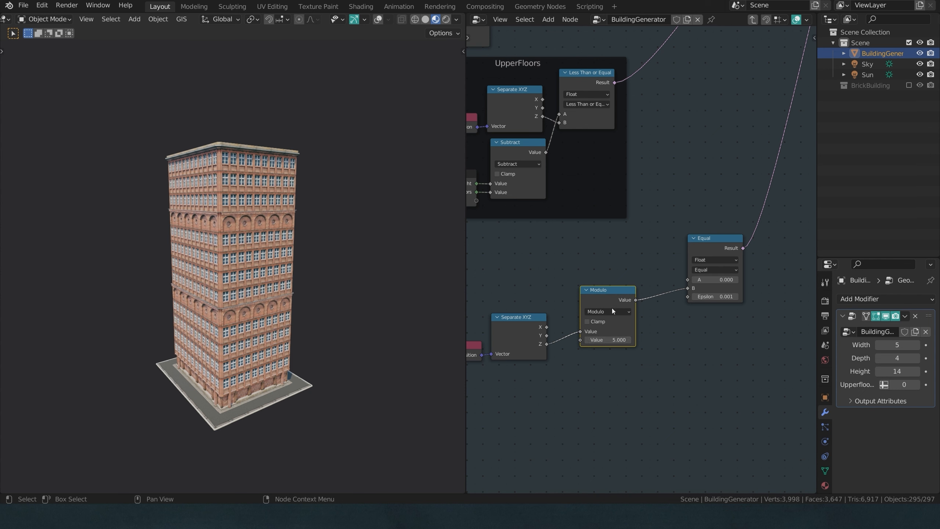
{"action": "left_click", "coordinate": [613, 339]}
{"action": "type", "text": "2"}
{"action": "key", "text": "Return"}
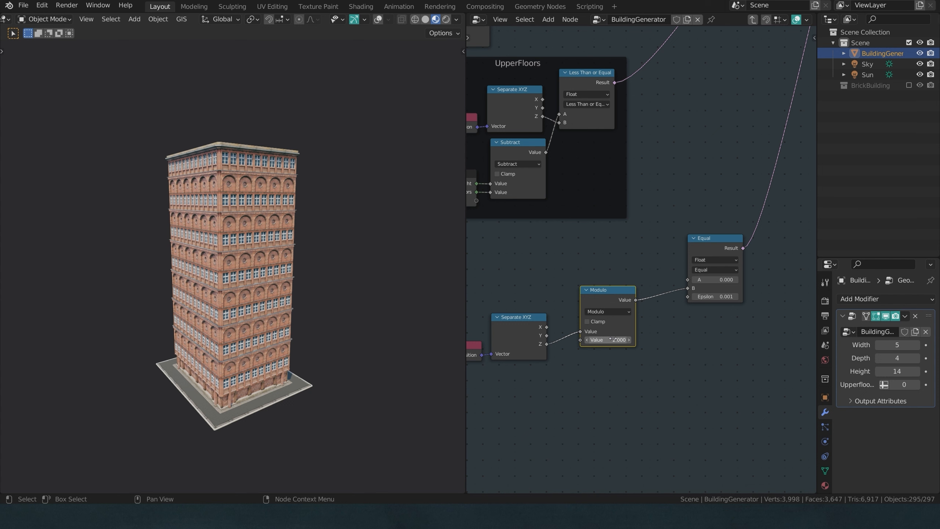
Step: Gather the Position, Separate XYZ, Modulo and Equal nodes compactly below the UpperFloors frame
{"action": "scroll", "coordinate": [648, 344], "scroll_direction": "down", "scroll_amount": 2}
{"action": "middle_click_drag", "start_coordinate": [678, 360], "coordinate": [774, 372]}
{"action": "middle_click_drag", "start_coordinate": [649, 302], "coordinate": [582, 312]}
{"action": "left_click_drag", "start_coordinate": [504, 314], "coordinate": [616, 395], "text": "shift"}
{"action": "left_click_drag", "start_coordinate": [653, 320], "coordinate": [691, 280]}
{"action": "left_click_drag", "start_coordinate": [646, 355], "coordinate": [610, 346]}
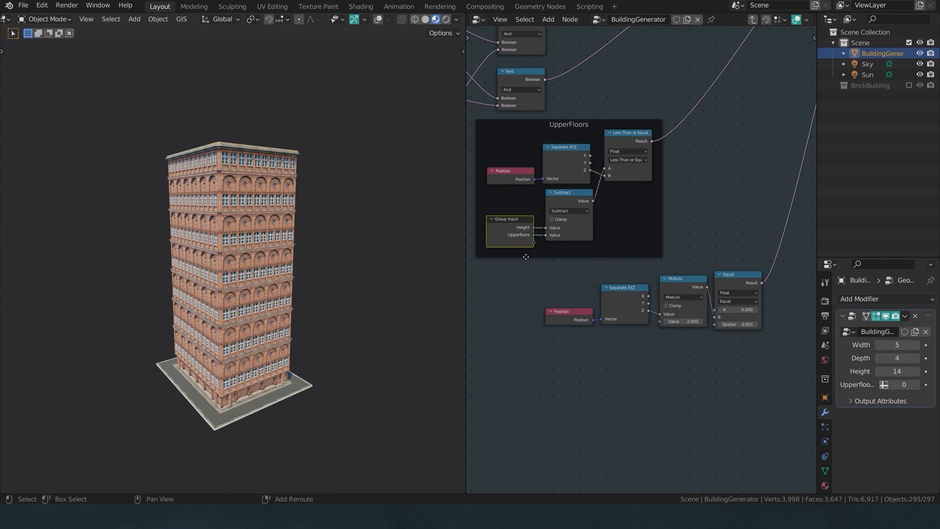
Step: Duplicate the UpperFloors Group Input node, take the copy out of the frame, and place it beneath the lower Separate XYZ node
{"action": "key", "text": "shift+d"}
{"action": "left_click", "coordinate": [520, 320]}
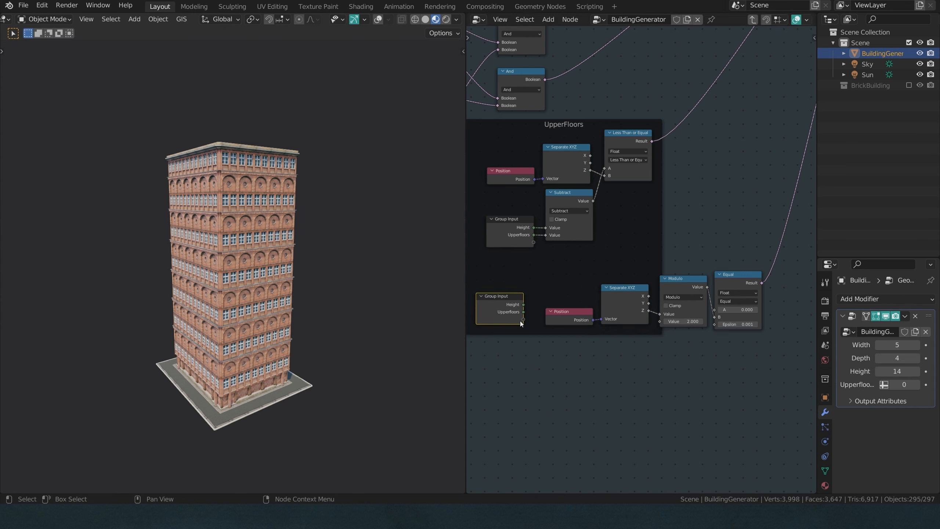
{"action": "key", "text": "alt+p"}
{"action": "left_click_drag", "start_coordinate": [501, 313], "coordinate": [666, 352]}
{"action": "scroll", "coordinate": [686, 349], "scroll_direction": "up", "scroll_amount": 2}
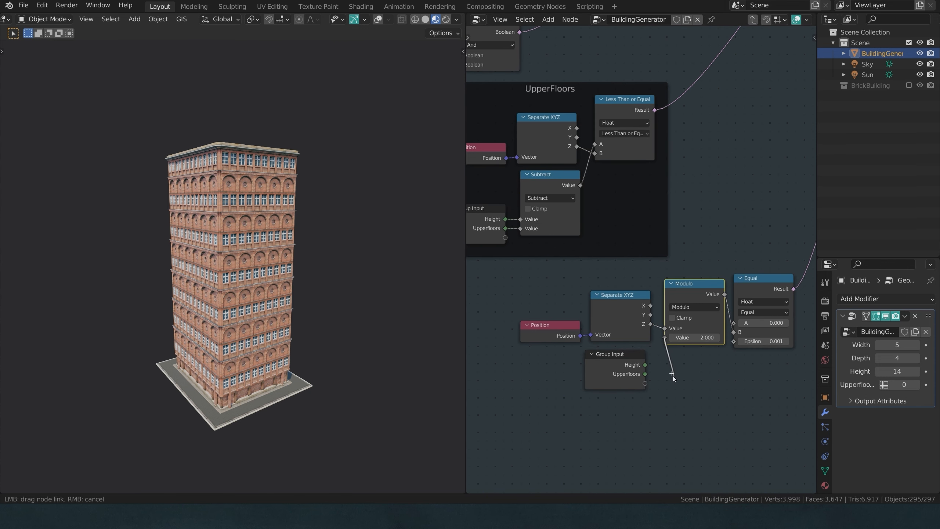
{"action": "left_click_drag", "start_coordinate": [672, 377], "coordinate": [597, 377]}
{"action": "left_click", "coordinate": [622, 364]}
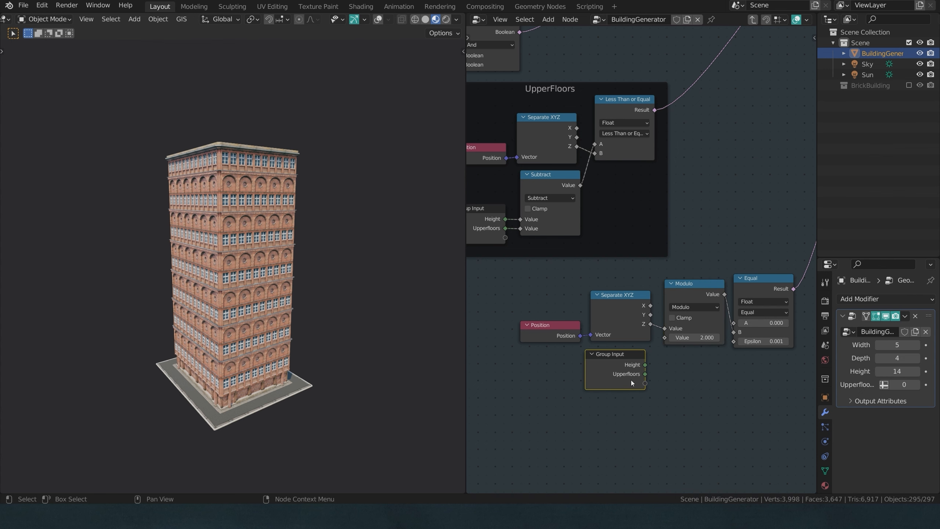
Step: Add an integer group input named RingsFrequency and link it to the Modulo node's second Value input
{"action": "key", "text": "n"}
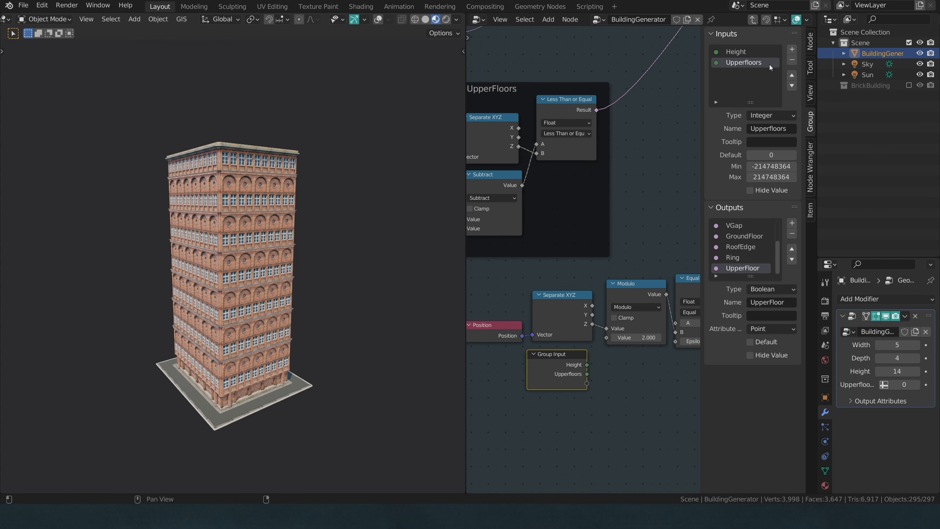
{"action": "left_click", "coordinate": [792, 49]}
{"action": "double_click", "coordinate": [751, 73]}
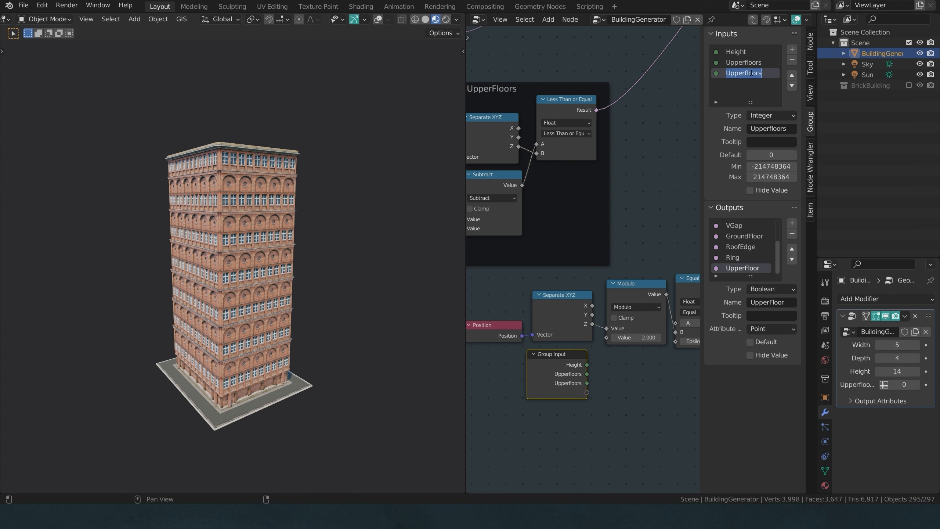
{"action": "type", "text": "RingsFrequency"}
{"action": "key", "text": "Return"}
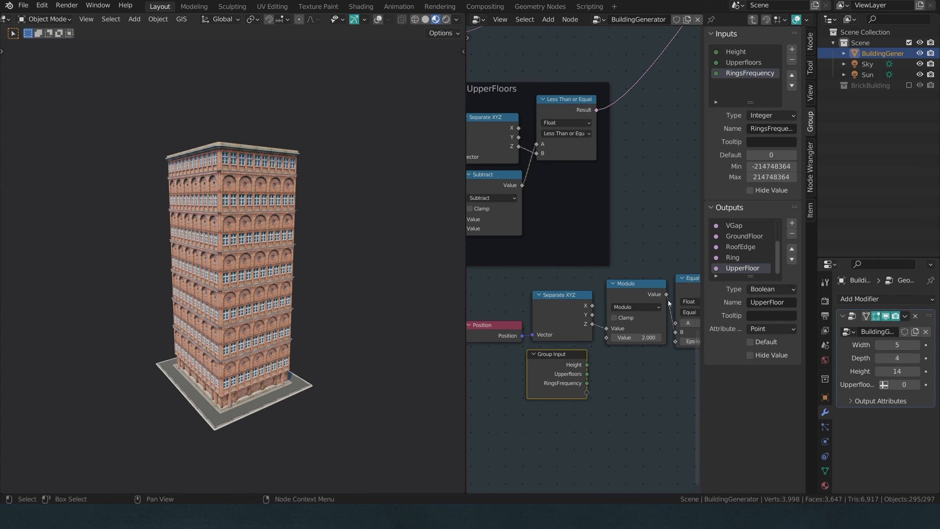
{"action": "left_click_drag", "start_coordinate": [587, 383], "coordinate": [583, 356]}
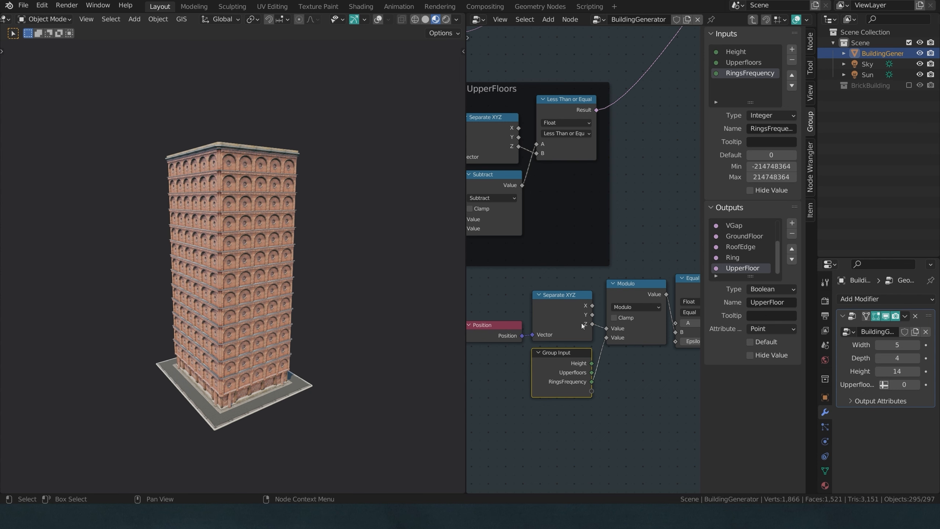
Step: Leave the Masks group and expose its RingsFrequency input on the building generator's Group Input node
{"action": "key", "text": "Tab"}
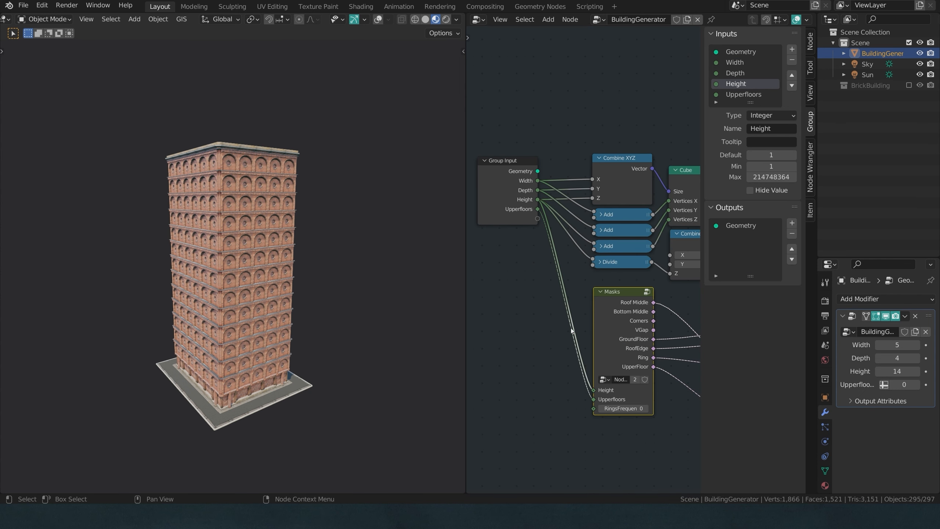
{"action": "left_click", "coordinate": [500, 219]}
{"action": "middle_click_drag", "start_coordinate": [500, 220], "coordinate": [526, 194]}
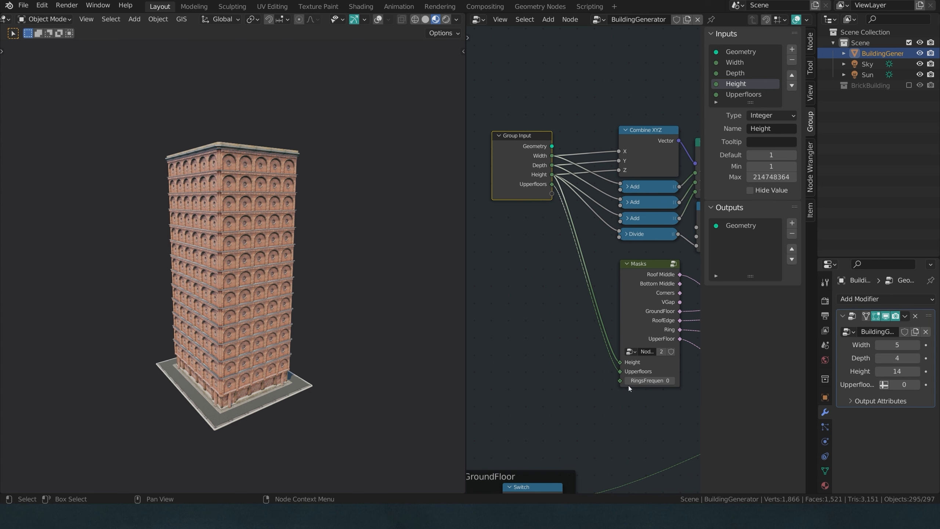
{"action": "left_click_drag", "start_coordinate": [620, 381], "coordinate": [550, 193]}
{"action": "scroll", "coordinate": [582, 254], "scroll_direction": "down", "scroll_amount": 10}
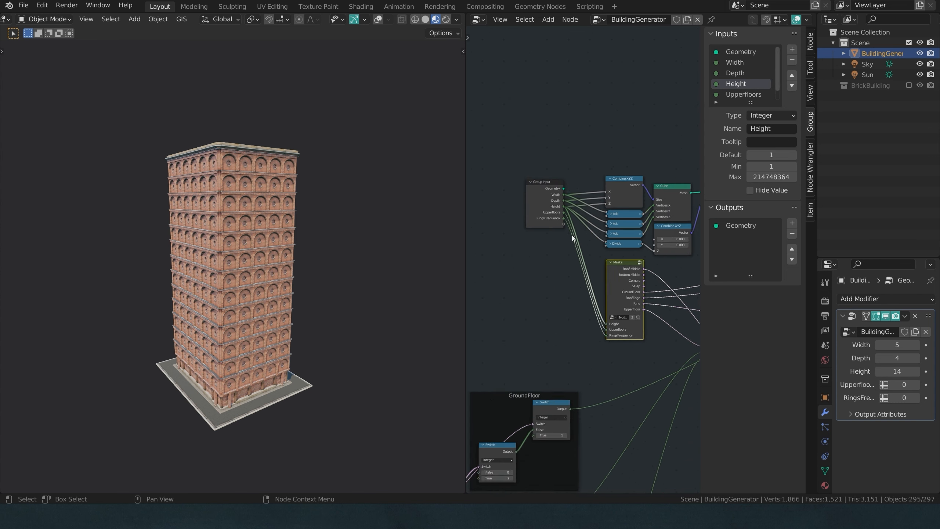
Step: Try to link the other Masks node's RingsFrequency input to its nearby Group Input node, and move that Group Input lower
{"action": "middle_click_drag", "start_coordinate": [666, 90], "coordinate": [682, 61]}
{"action": "scroll", "coordinate": [608, 225], "scroll_direction": "down", "scroll_amount": 9}
{"action": "middle_click_drag", "start_coordinate": [575, 274], "coordinate": [649, 216]}
{"action": "scroll", "coordinate": [596, 285], "scroll_direction": "up", "scroll_amount": 12}
{"action": "scroll", "coordinate": [584, 359], "scroll_direction": "up", "scroll_amount": 5}
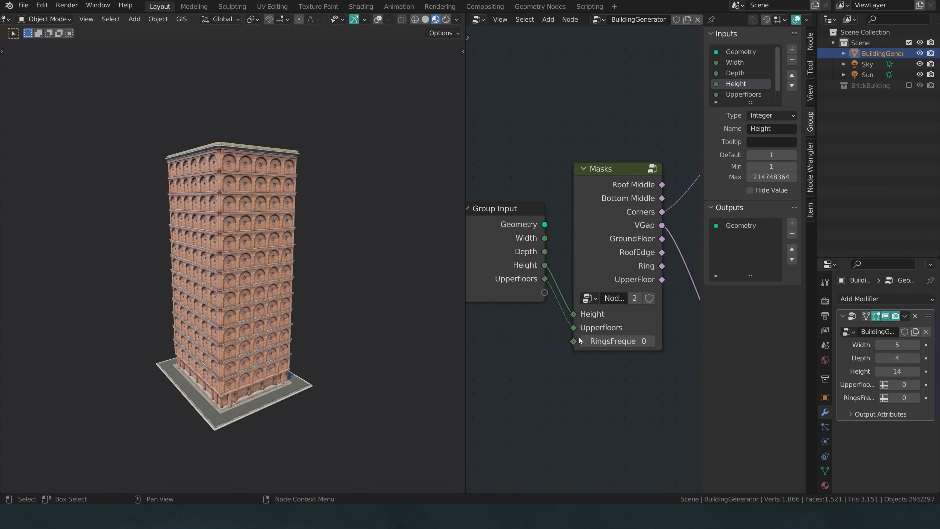
{"action": "left_click_drag", "start_coordinate": [572, 345], "coordinate": [551, 295]}
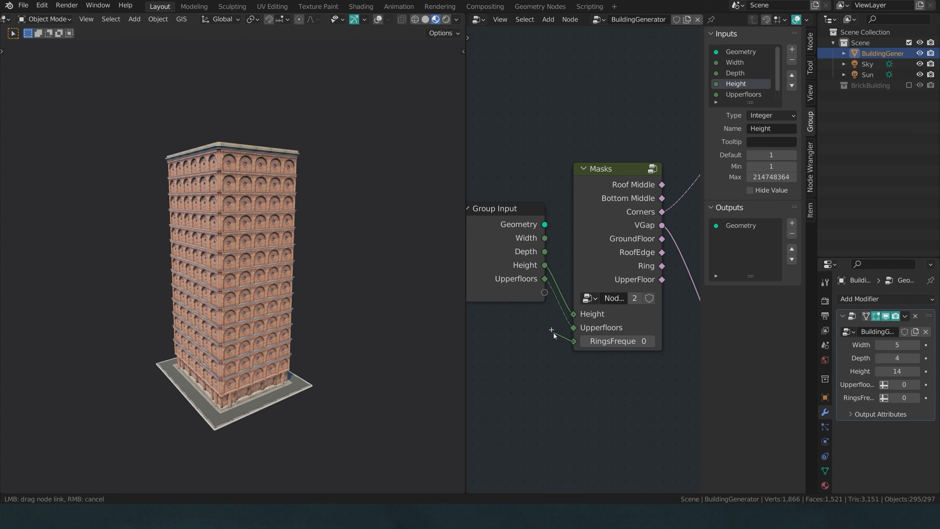
{"action": "left_click_drag", "start_coordinate": [554, 333], "coordinate": [554, 333]}
{"action": "key", "text": "Escape"}
{"action": "left_click_drag", "start_coordinate": [522, 278], "coordinate": [518, 312]}
{"action": "scroll", "coordinate": [547, 299], "scroll_direction": "down", "scroll_amount": 2}
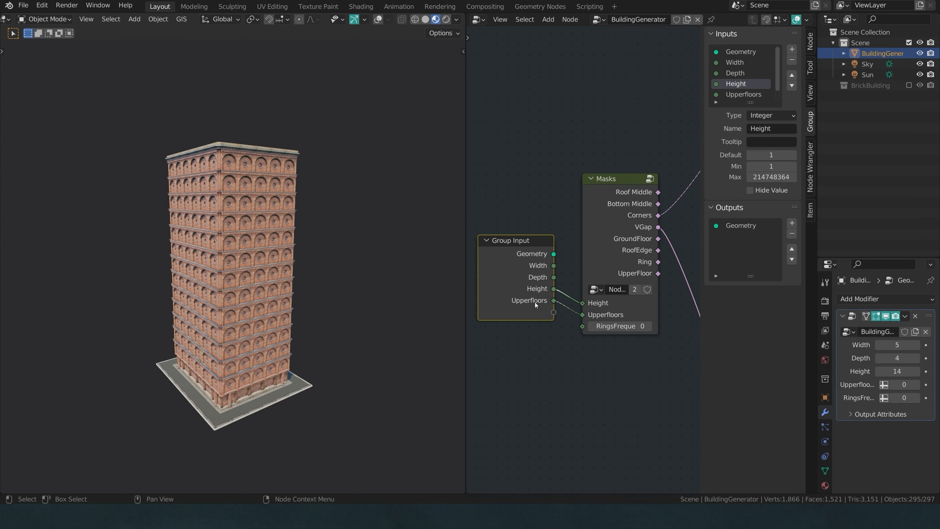
{"action": "right_click", "coordinate": [537, 293]}
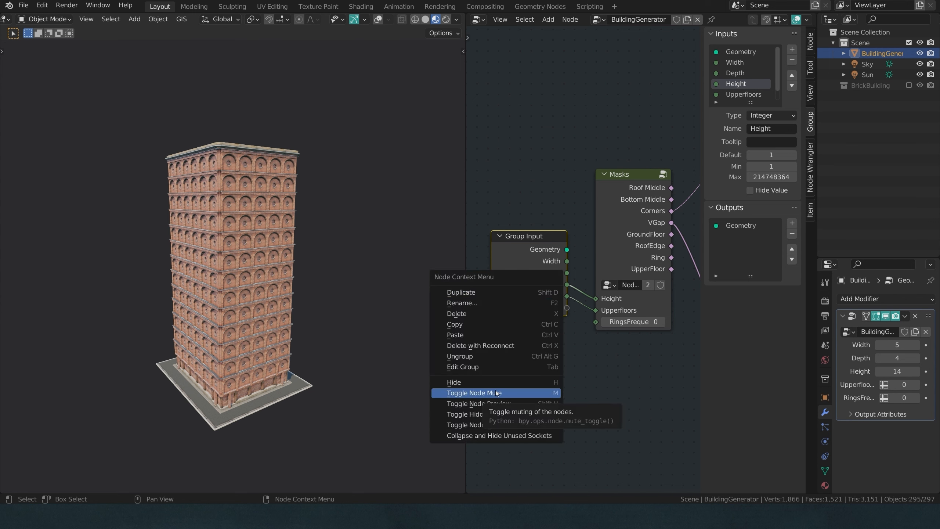
{"action": "left_click", "coordinate": [499, 236]}
{"action": "left_click", "coordinate": [500, 235]}
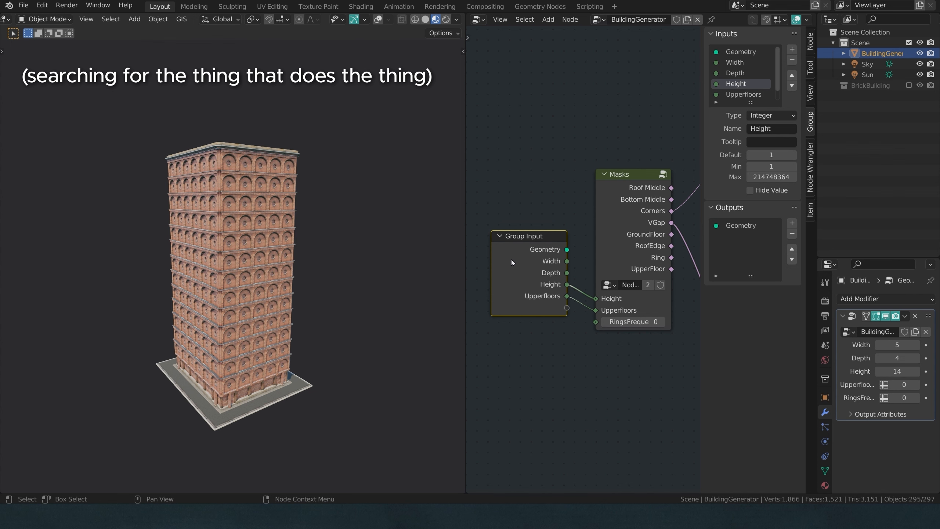
{"action": "right_click", "coordinate": [511, 260]}
{"action": "right_click", "coordinate": [518, 209]}
Step: Reset the Group Input node beside Masks, link its RingsFrequency output to the matching Masks input, and align the node with Masks
{"action": "left_click", "coordinate": [810, 42]}
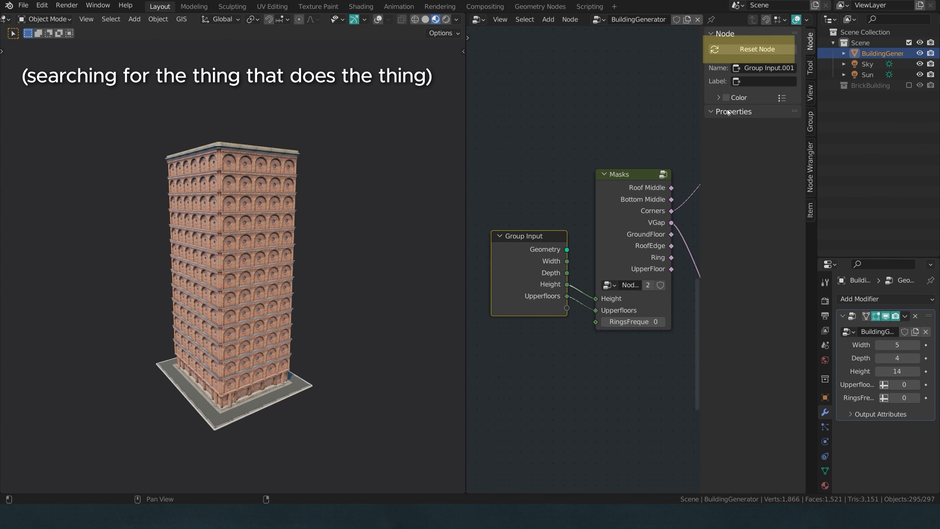
{"action": "left_click", "coordinate": [731, 50]}
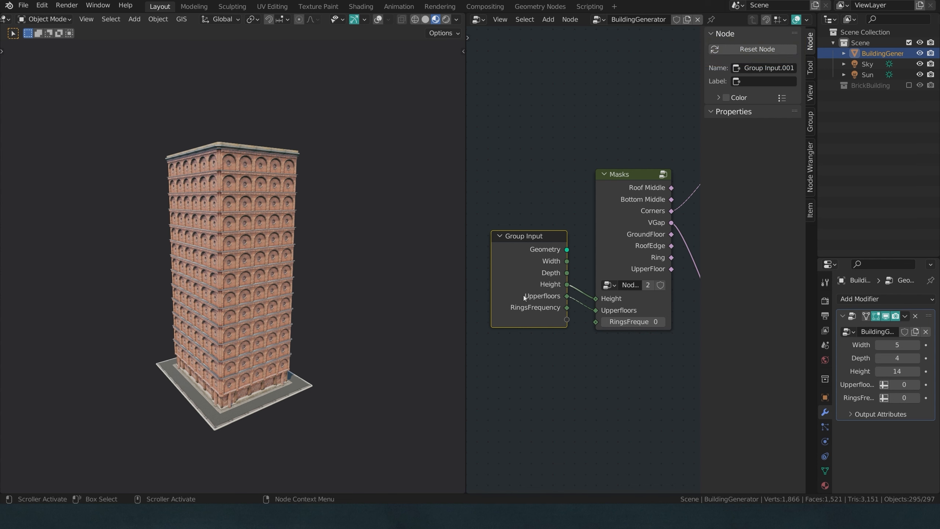
{"action": "left_click", "coordinate": [752, 50]}
{"action": "left_click_drag", "start_coordinate": [567, 308], "coordinate": [595, 321]}
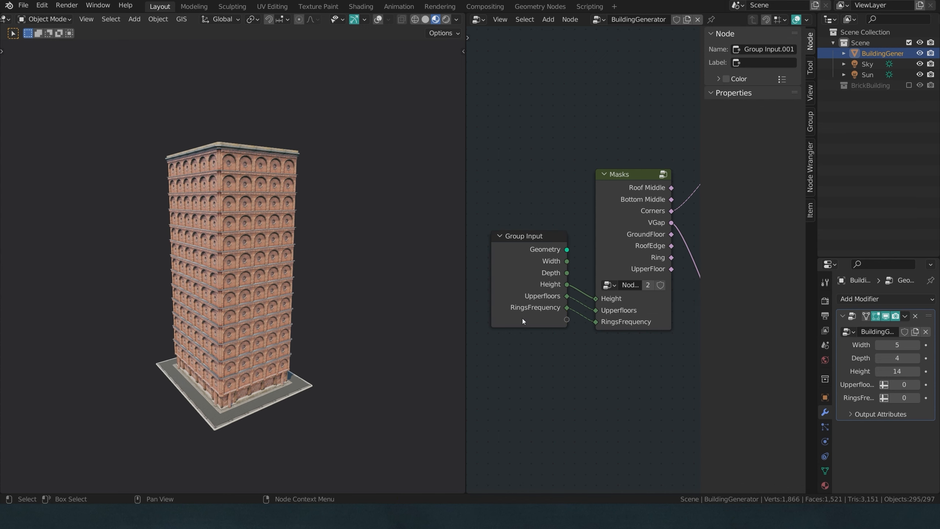
{"action": "left_click_drag", "start_coordinate": [510, 318], "coordinate": [512, 333]}
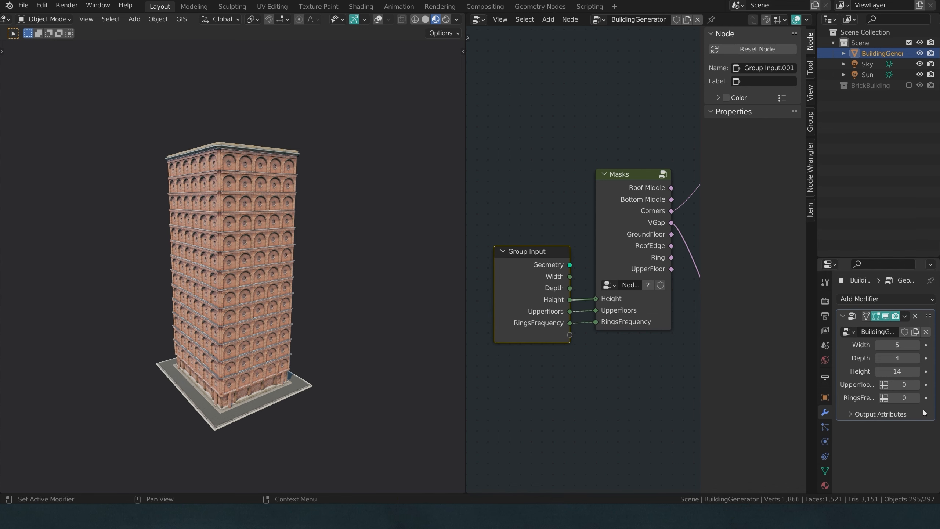
Step: Step the modifier's RingsFrequency value through several settings and leave it at 5
{"action": "left_click", "coordinate": [918, 399]}
{"action": "left_click", "coordinate": [918, 399]}
{"action": "left_click", "coordinate": [917, 398]}
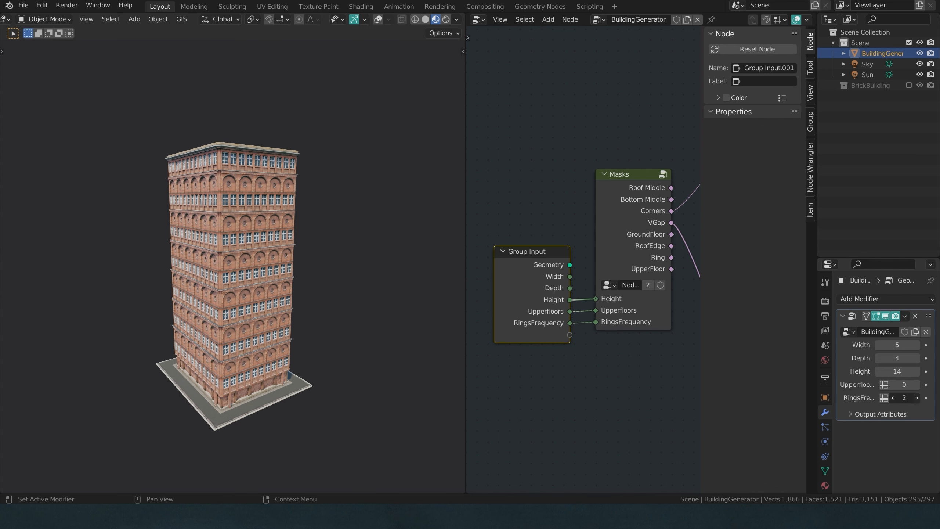
{"action": "left_click", "coordinate": [917, 398]}
{"action": "left_click", "coordinate": [917, 398]}
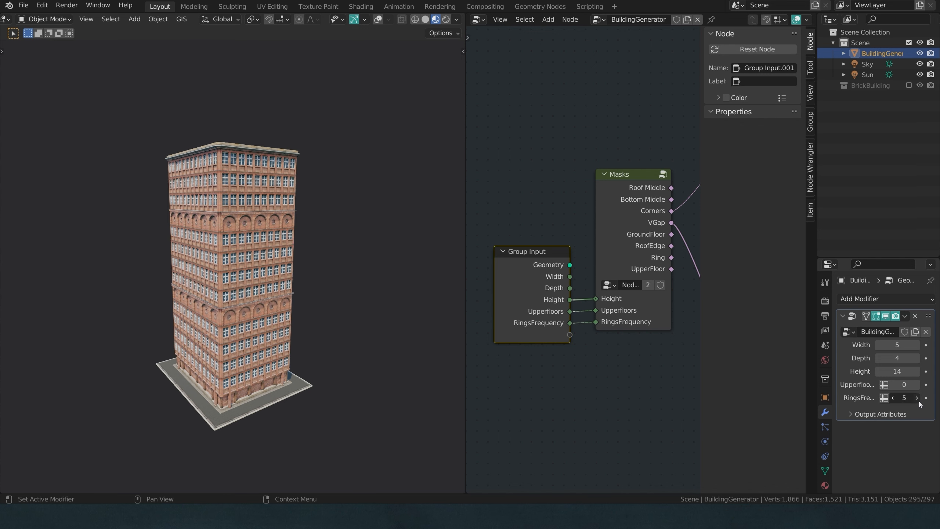
{"action": "left_click", "coordinate": [917, 398]}
{"action": "left_click", "coordinate": [893, 398]}
Step: Set the minimum of the generator's RingsFrequency group input to 2 and lower its modifier value to 2
{"action": "left_click", "coordinate": [810, 120]}
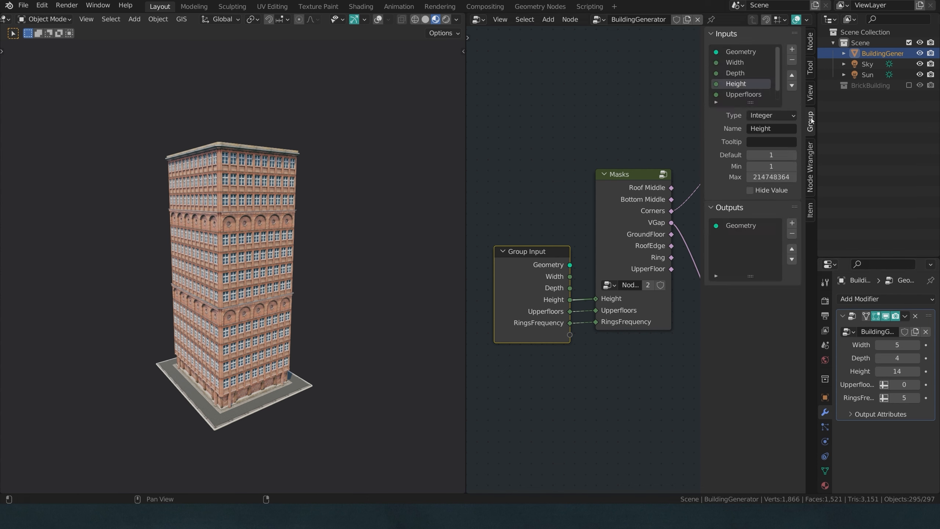
{"action": "scroll", "coordinate": [748, 91], "scroll_direction": "down", "scroll_amount": 1}
{"action": "left_click", "coordinate": [749, 93]}
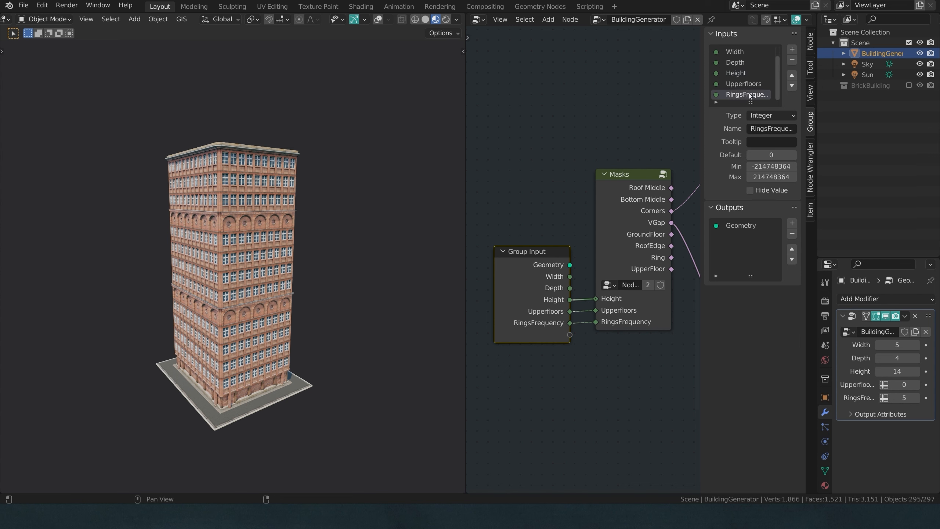
{"action": "left_click", "coordinate": [770, 167]}
{"action": "type", "text": "2"}
{"action": "key", "text": "Return"}
{"action": "left_click_drag", "start_coordinate": [904, 398], "coordinate": [888, 397]}
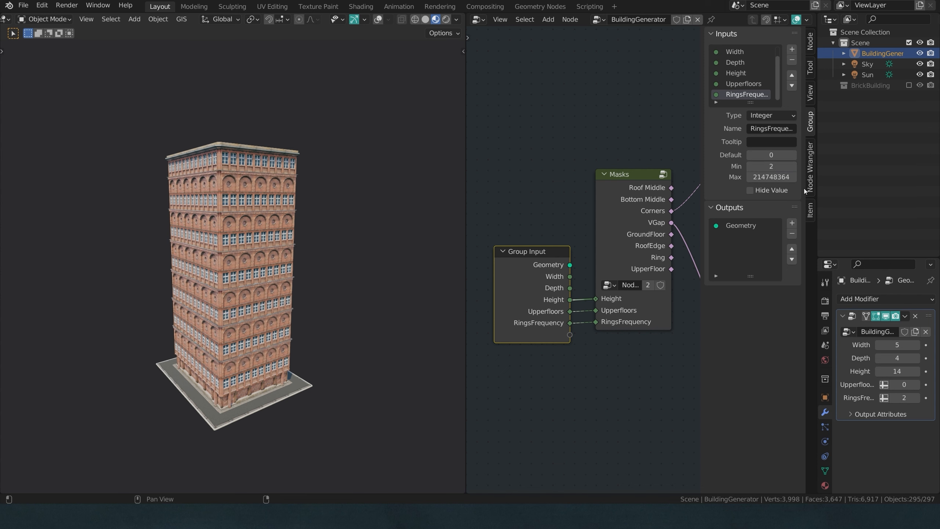
Step: Set the RingsFrequency input's minimum to 1 and reduce its modifier value to 1
{"action": "left_click", "coordinate": [785, 166]}
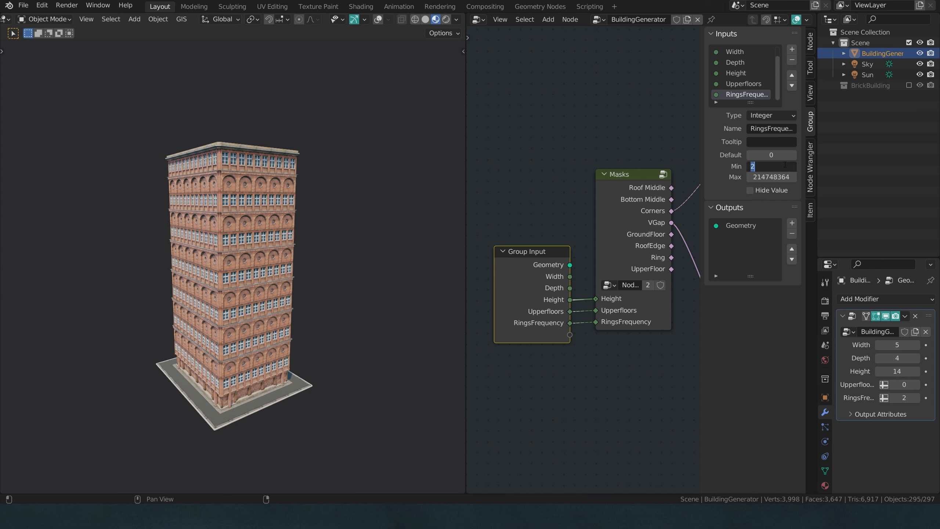
{"action": "type", "text": "1"}
{"action": "key", "text": "Return"}
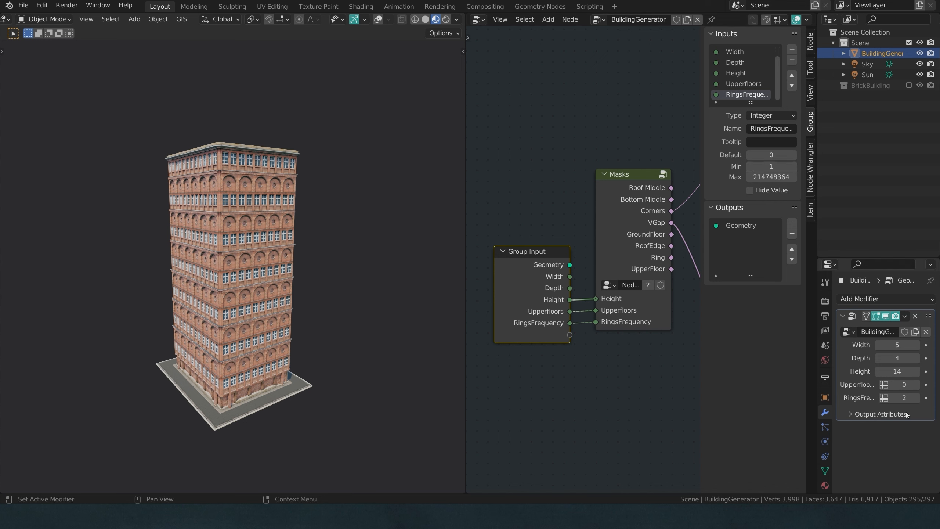
{"action": "left_click_drag", "start_coordinate": [910, 395], "coordinate": [796, 395]}
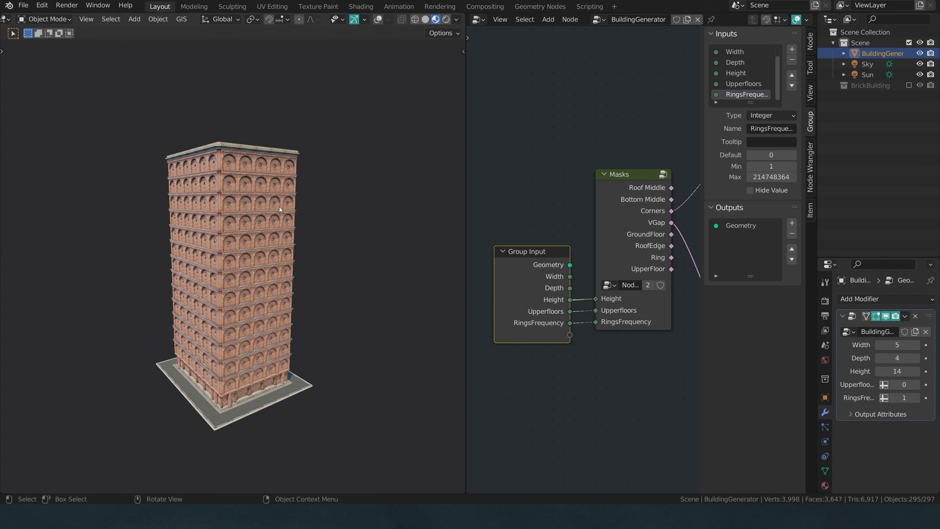
Step: Set the RingsFrequency input's maximum to 100 and its modifier value to 3
{"action": "left_click", "coordinate": [777, 178]}
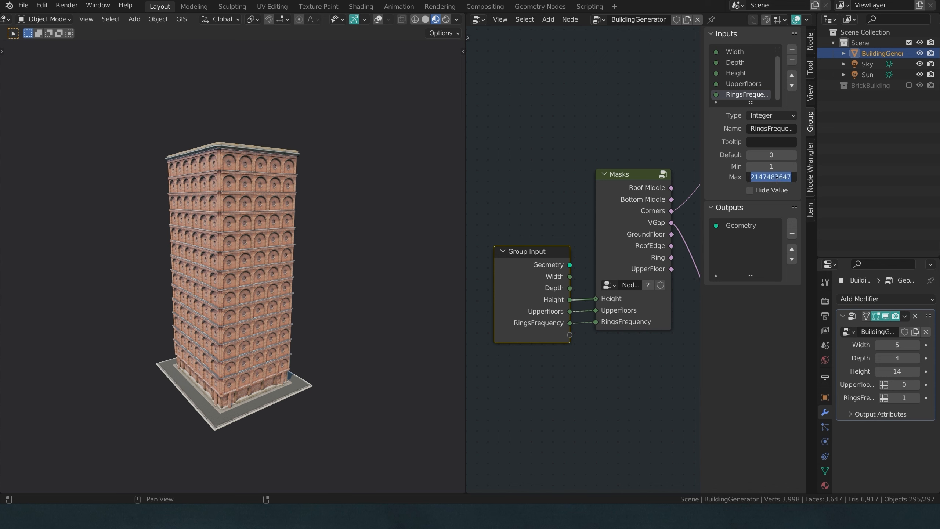
{"action": "type", "text": "100"}
{"action": "key", "text": "Return"}
{"action": "mouse_move", "coordinate": [904, 400]}
{"action": "left_mouse_down"}
{"action": "mouse_move", "coordinate": [916, 400]}
{"action": "mouse_move", "coordinate": [906, 400]}
{"action": "left_mouse_up"}
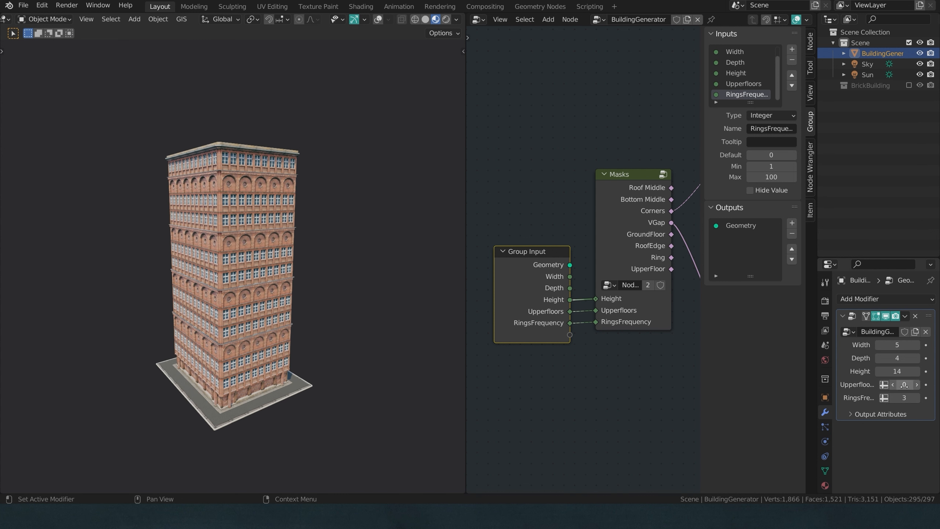
Step: Raise the modifier's Upperfloors value to 4
{"action": "left_click", "coordinate": [916, 387]}
{"action": "left_click", "coordinate": [916, 388]}
{"action": "left_click", "coordinate": [916, 387]}
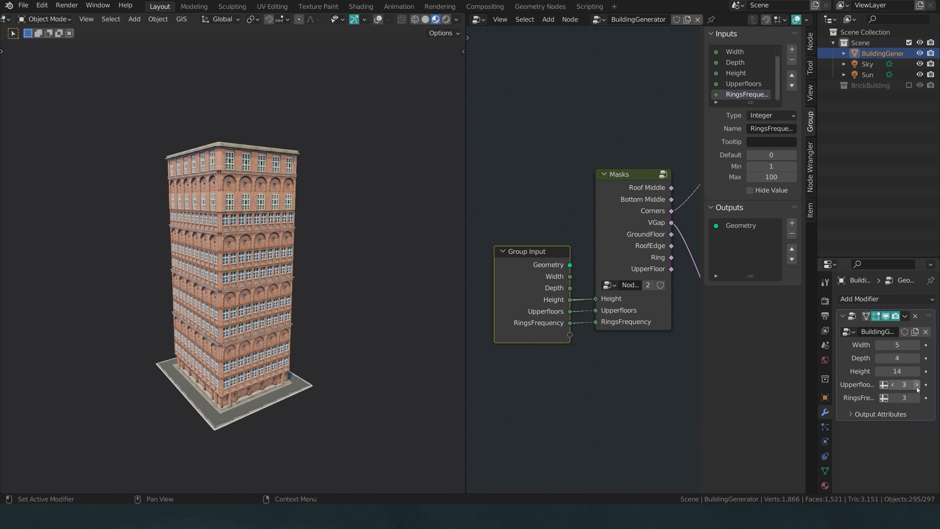
{"action": "left_click", "coordinate": [916, 388]}
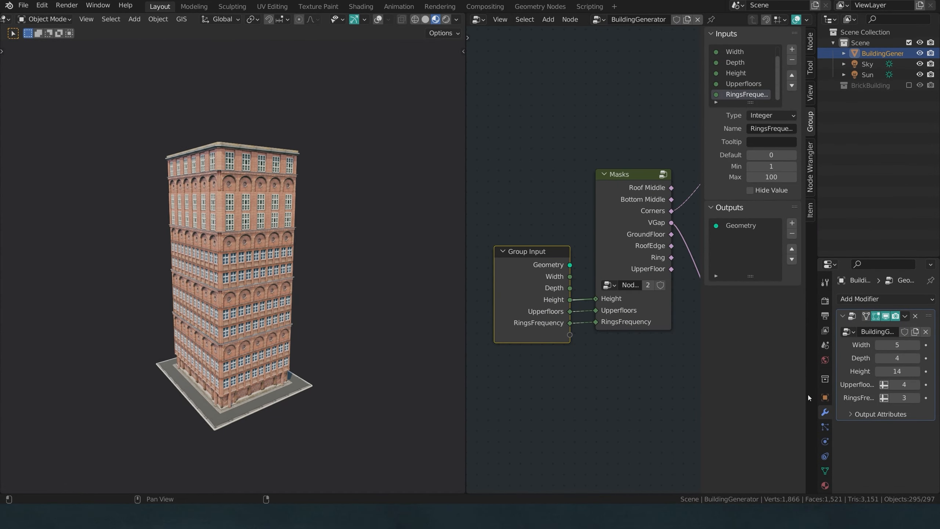
Step: Examine how the floor frames and the Masks outputs feed the chain of Switch nodes
{"action": "scroll", "coordinate": [639, 200], "scroll_direction": "down", "scroll_amount": 5}
{"action": "middle_click_drag", "start_coordinate": [640, 194], "coordinate": [663, 298]}
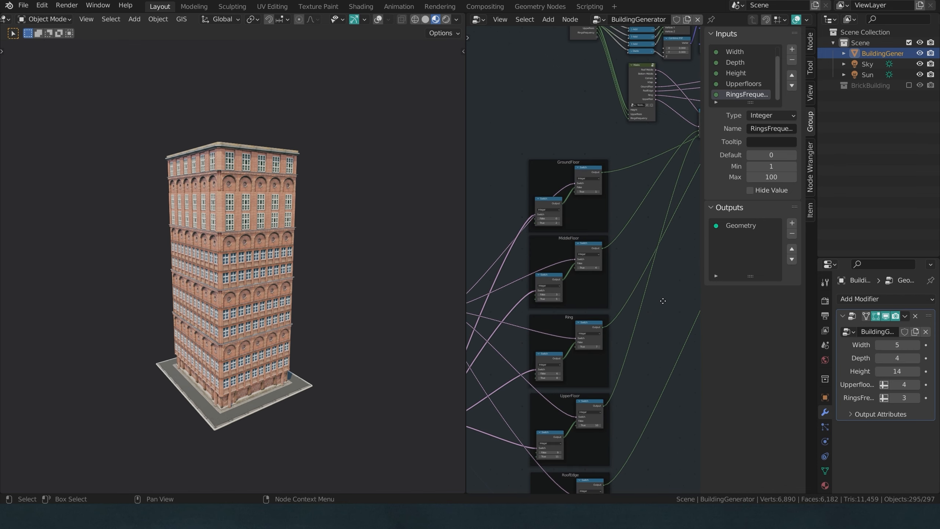
{"action": "scroll", "coordinate": [611, 223], "scroll_direction": "down", "scroll_amount": 4}
{"action": "middle_click_drag", "start_coordinate": [615, 239], "coordinate": [558, 303]}
{"action": "middle_click_drag", "start_coordinate": [605, 239], "coordinate": [550, 261]}
{"action": "scroll", "coordinate": [550, 311], "scroll_direction": "down", "scroll_amount": 3}
{"action": "left_click_drag", "start_coordinate": [503, 244], "coordinate": [492, 493]}
{"action": "left_click_drag", "start_coordinate": [561, 281], "coordinate": [676, 212]}
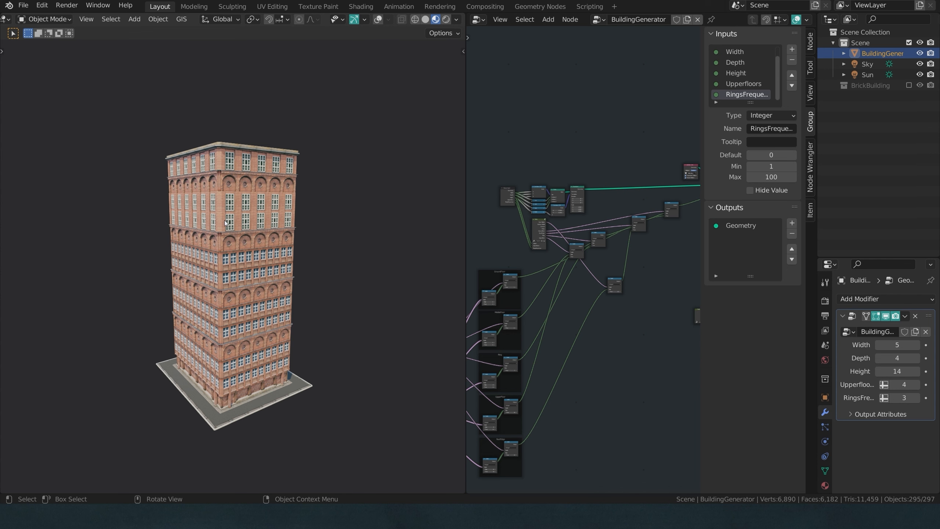
{"action": "scroll", "coordinate": [593, 257], "scroll_direction": "up", "scroll_amount": 3}
{"action": "middle_click_drag", "start_coordinate": [593, 258], "coordinate": [680, 188]}
{"action": "middle_click_drag", "start_coordinate": [598, 259], "coordinate": [626, 188]}
{"action": "scroll", "coordinate": [608, 235], "scroll_direction": "up", "scroll_amount": 2}
{"action": "middle_click_drag", "start_coordinate": [614, 292], "coordinate": [617, 240]}
{"action": "left_click", "coordinate": [584, 241]}
{"action": "scroll", "coordinate": [607, 225], "scroll_direction": "down", "scroll_amount": 3}
{"action": "middle_click_drag", "start_coordinate": [641, 184], "coordinate": [537, 315]}
{"action": "scroll", "coordinate": [577, 230], "scroll_direction": "up", "scroll_amount": 3}
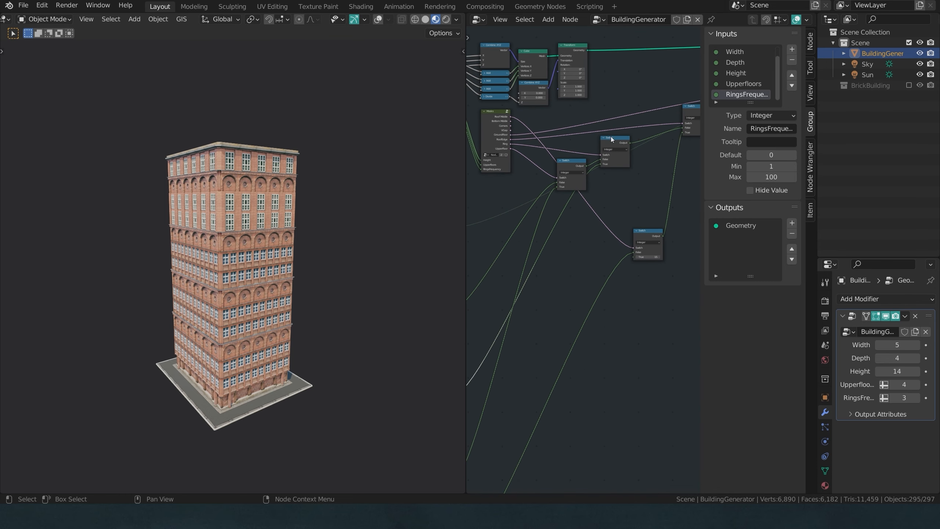
{"action": "left_click", "coordinate": [622, 149]}
{"action": "left_click", "coordinate": [609, 153]}
{"action": "left_click_drag", "start_coordinate": [608, 138], "coordinate": [612, 143]}
{"action": "key", "text": "ctrl+z"}
{"action": "key", "text": "ctrl+z"}
{"action": "key", "text": "ctrl+z"}
Step: Move the first two Switch nodes after the Masks node lower to spread out their links
{"action": "left_click_drag", "start_coordinate": [613, 138], "coordinate": [632, 172]}
{"action": "scroll", "coordinate": [622, 227], "scroll_direction": "down", "scroll_amount": 1}
{"action": "middle_click_drag", "start_coordinate": [621, 228], "coordinate": [645, 190]}
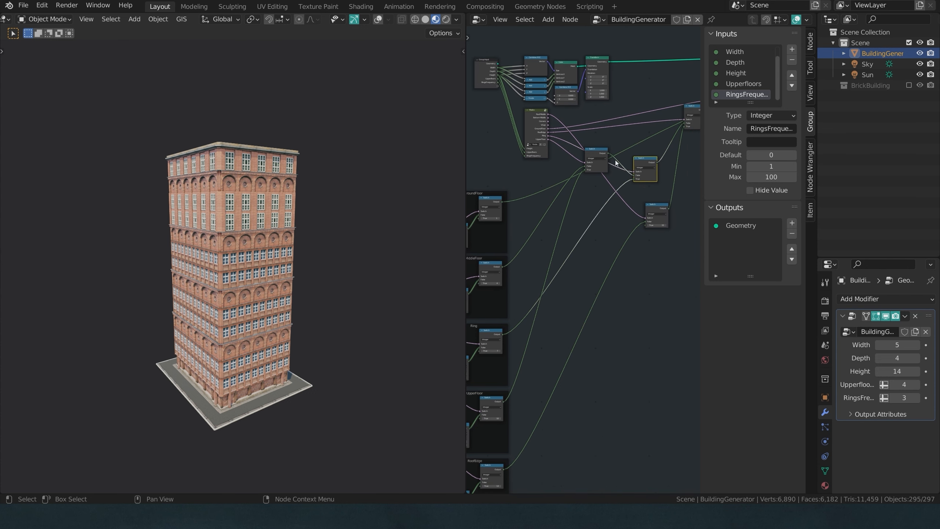
{"action": "left_click_drag", "start_coordinate": [599, 158], "coordinate": [590, 183]}
{"action": "scroll", "coordinate": [589, 184], "scroll_direction": "up", "scroll_amount": 5}
{"action": "middle_click_drag", "start_coordinate": [583, 165], "coordinate": [524, 240]}
{"action": "left_click_drag", "start_coordinate": [532, 215], "coordinate": [545, 197]}
{"action": "middle_click_drag", "start_coordinate": [498, 182], "coordinate": [541, 163]}
{"action": "scroll", "coordinate": [515, 136], "scroll_direction": "up", "scroll_amount": 4}
Step: Swap the True links of the first two Switch nodes, feeding Ring into the first and UpperFloor into the second
{"action": "left_click_drag", "start_coordinate": [516, 134], "coordinate": [595, 219], "text": "ctrl"}
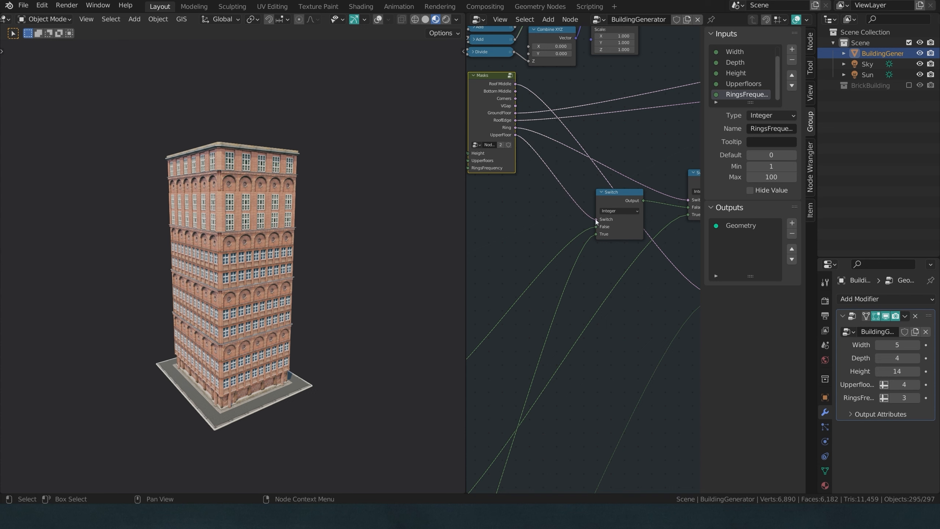
{"action": "scroll", "coordinate": [595, 222], "scroll_direction": "down", "scroll_amount": 5}
{"action": "middle_click_drag", "start_coordinate": [593, 244], "coordinate": [567, 245]}
{"action": "scroll", "coordinate": [567, 245], "scroll_direction": "up", "scroll_amount": 7}
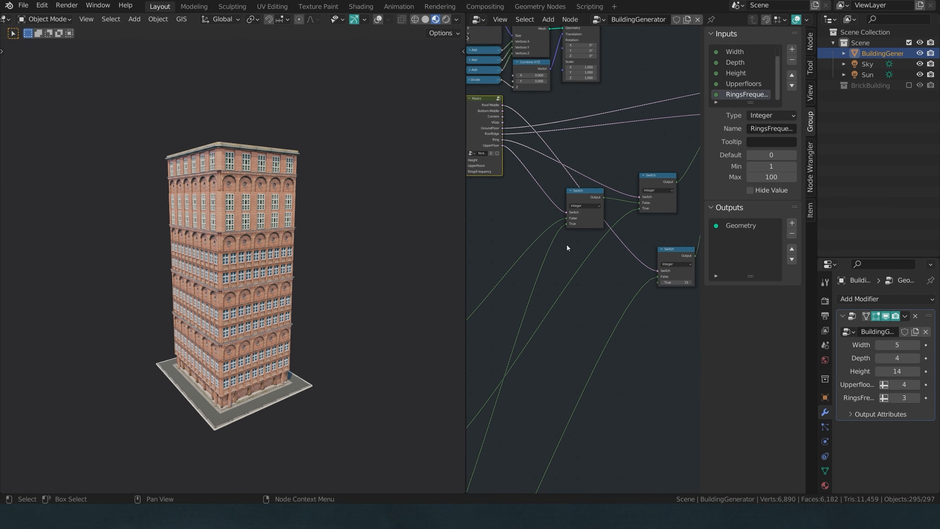
{"action": "left_click_drag", "start_coordinate": [558, 207], "coordinate": [665, 184], "text": "ctrl"}
{"action": "scroll", "coordinate": [565, 260], "scroll_direction": "down", "scroll_amount": 3}
{"action": "middle_click_drag", "start_coordinate": [564, 260], "coordinate": [650, 118]}
{"action": "left_click_drag", "start_coordinate": [655, 113], "coordinate": [520, 347]}
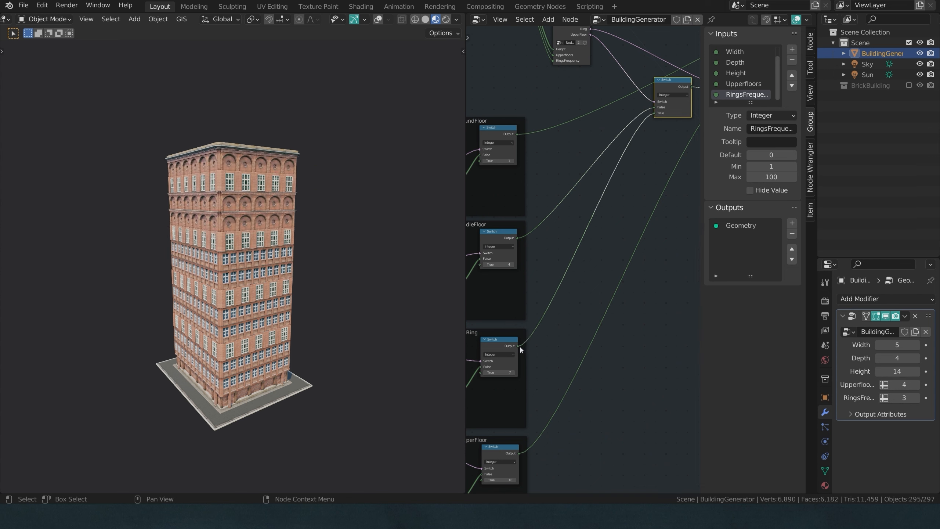
Step: Swap the mask links so Masks' Ring output drives the first Switch and its UpperFloor output drives the second
{"action": "middle_click_drag", "start_coordinate": [525, 335], "coordinate": [601, 304]}
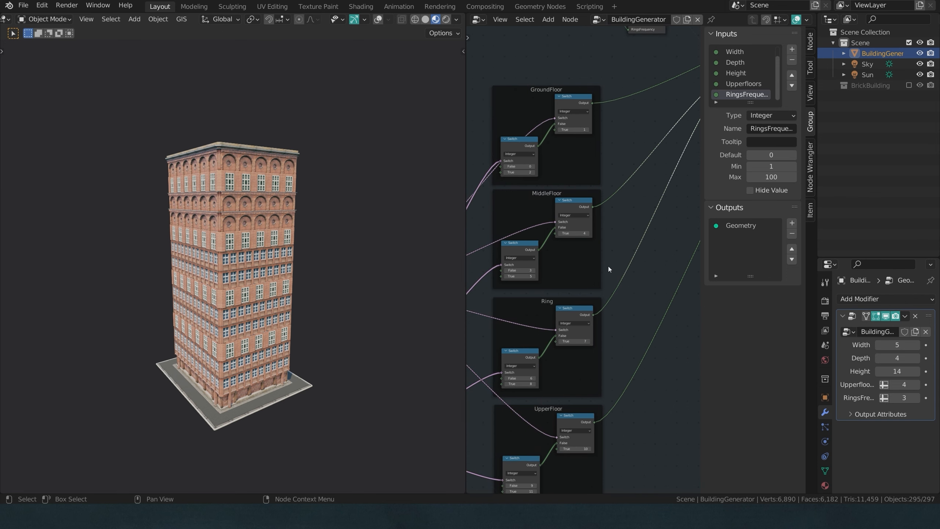
{"action": "middle_click_drag", "start_coordinate": [645, 248], "coordinate": [528, 404]}
{"action": "scroll", "coordinate": [591, 247], "scroll_direction": "up", "scroll_amount": 5}
{"action": "middle_click_drag", "start_coordinate": [588, 246], "coordinate": [549, 311]}
{"action": "scroll", "coordinate": [529, 205], "scroll_direction": "up", "scroll_amount": 1}
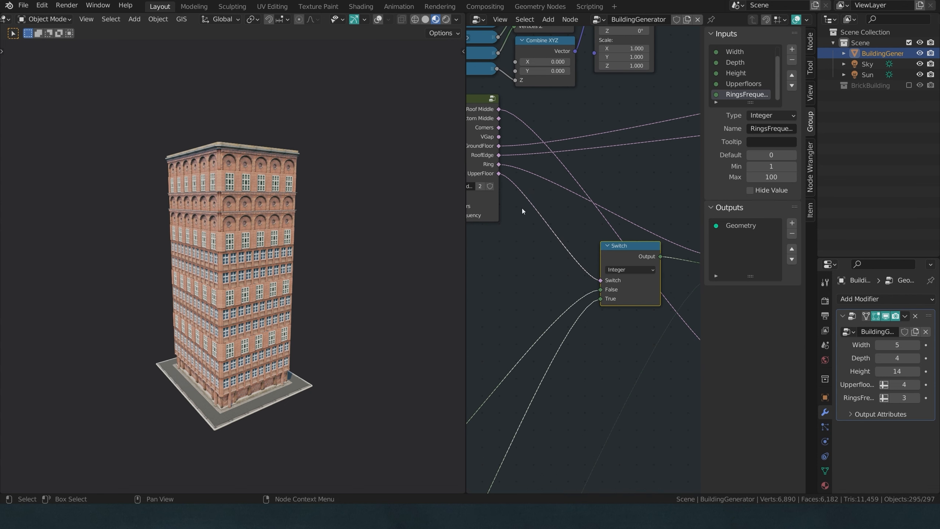
{"action": "left_click_drag", "start_coordinate": [499, 165], "coordinate": [499, 174], "text": "ctrl"}
{"action": "middle_click_drag", "start_coordinate": [535, 174], "coordinate": [515, 179]}
{"action": "scroll", "coordinate": [488, 170], "scroll_direction": "down", "scroll_amount": 1}
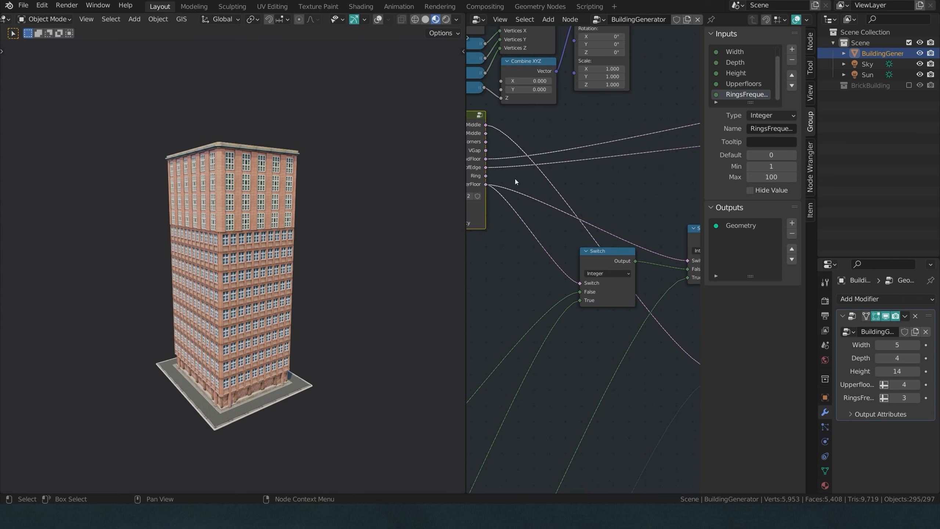
{"action": "left_click_drag", "start_coordinate": [486, 176], "coordinate": [580, 282]}
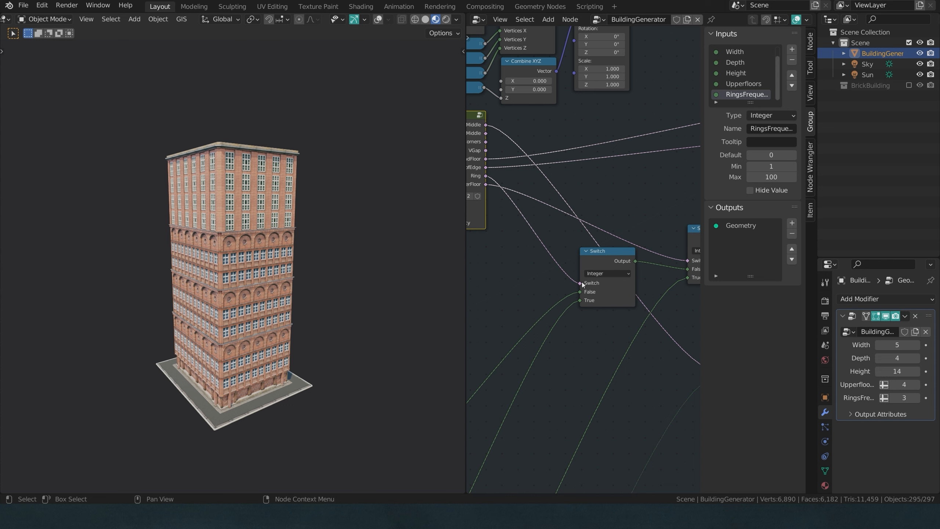
Step: Set the modifier's Height to 10 and enter the Masks group at its Group Output node
{"action": "mouse_move", "coordinate": [897, 371]}
{"action": "left_mouse_down"}
{"action": "mouse_move", "coordinate": [912, 372]}
{"action": "mouse_move", "coordinate": [882, 372]}
{"action": "mouse_move", "coordinate": [915, 371]}
{"action": "mouse_move", "coordinate": [882, 371]}
{"action": "left_mouse_up"}
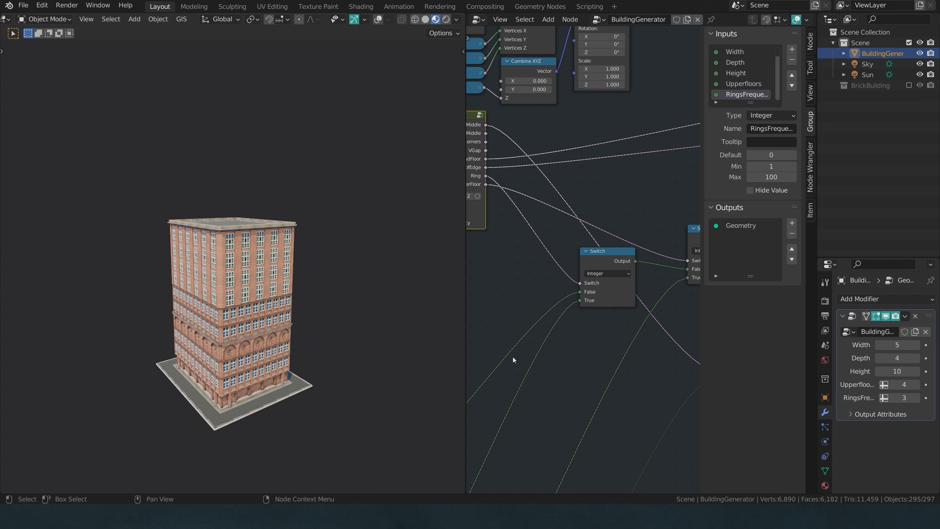
{"action": "scroll", "coordinate": [503, 344], "scroll_direction": "down", "scroll_amount": 3}
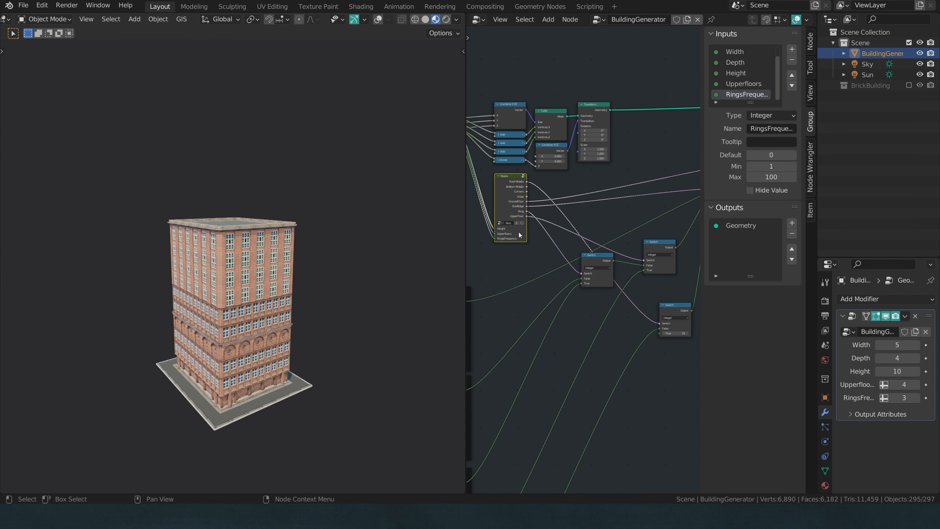
{"action": "key", "text": "Tab"}
{"action": "scroll", "coordinate": [545, 288], "scroll_direction": "up", "scroll_amount": 4}
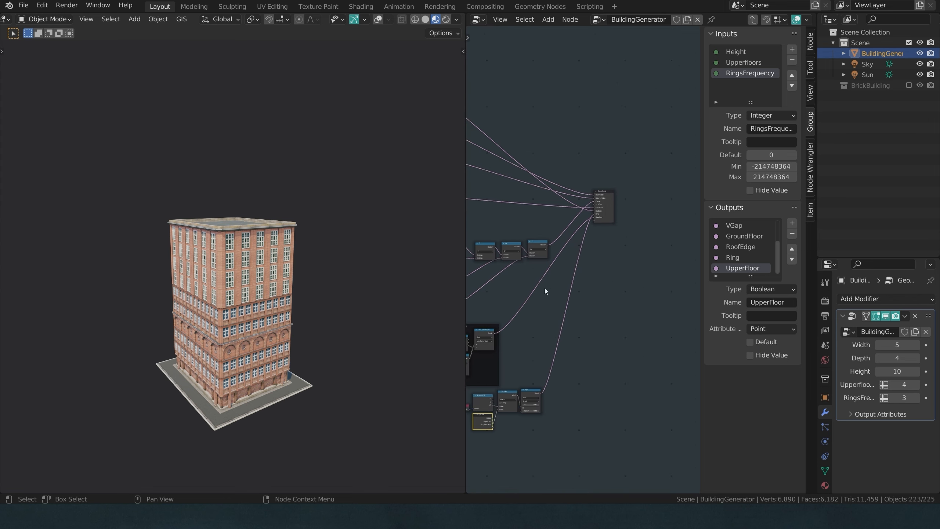
{"action": "scroll", "coordinate": [608, 216], "scroll_direction": "up", "scroll_amount": 3}
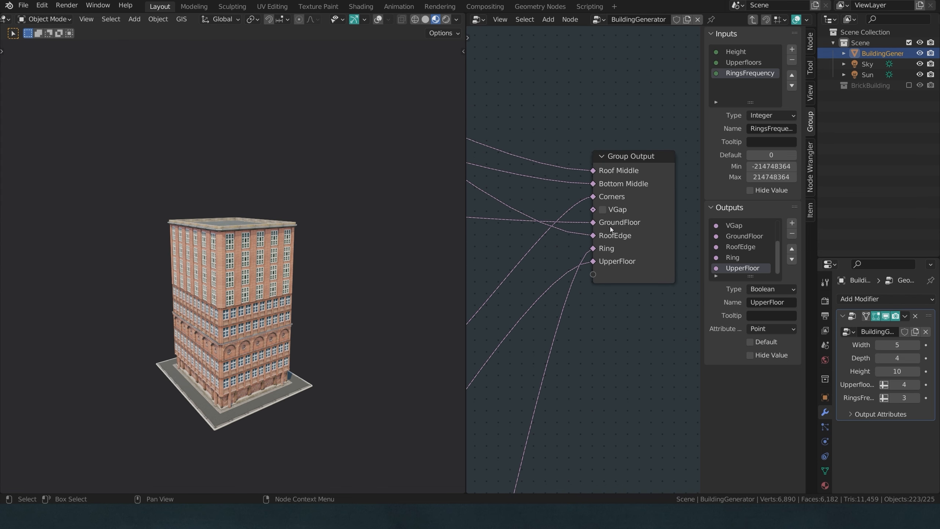
Step: Enable VGap on the Masks group's Group Output to preview it, and disable it again
{"action": "left_click", "coordinate": [602, 210]}
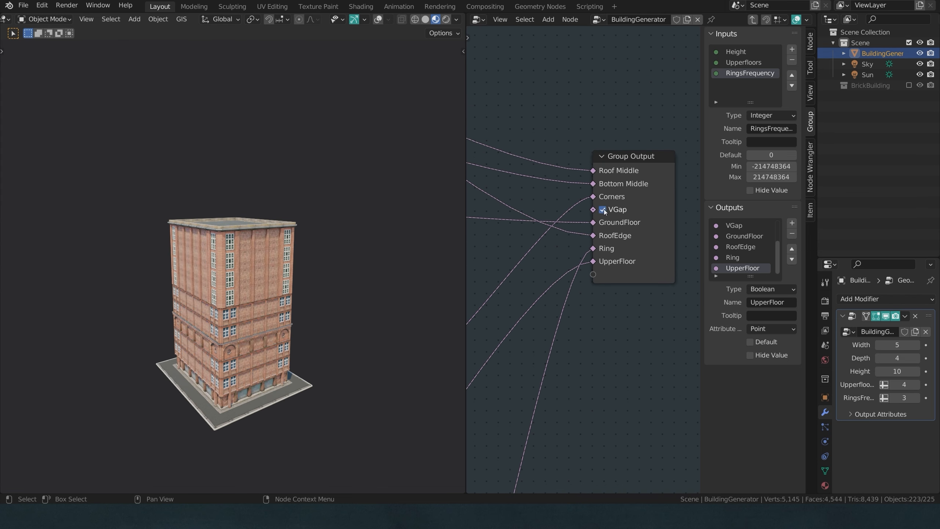
{"action": "left_click", "coordinate": [602, 210]}
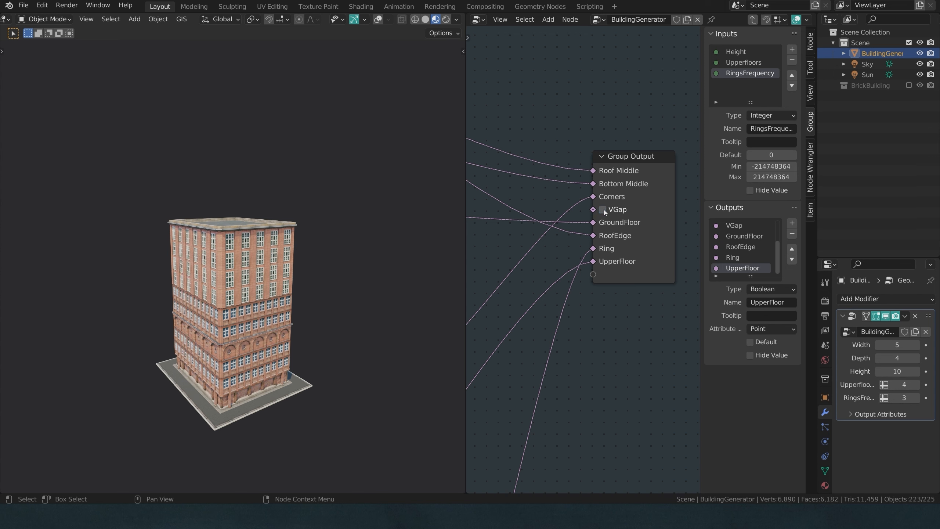
{"action": "left_click", "coordinate": [646, 208]}
{"action": "left_click", "coordinate": [646, 208]}
{"action": "left_click", "coordinate": [648, 169]}
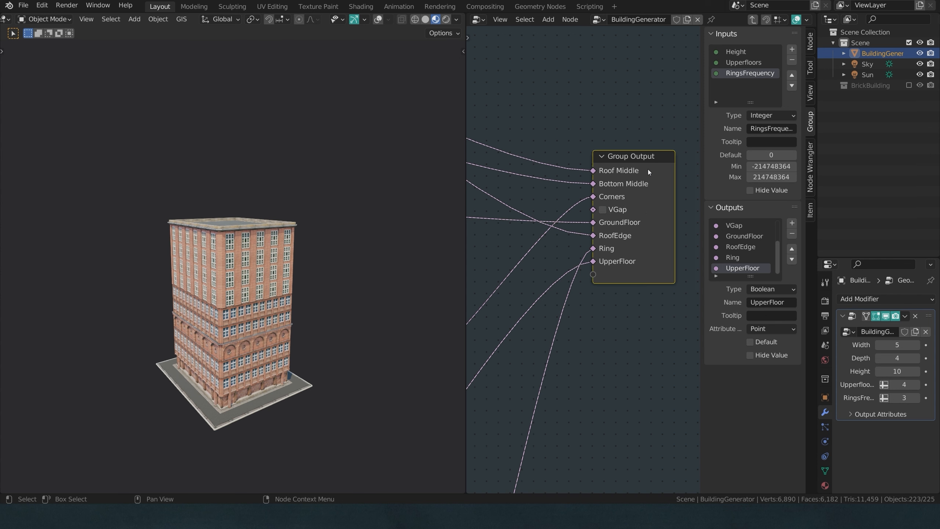
{"action": "scroll", "coordinate": [648, 177], "scroll_direction": "down", "scroll_amount": 20}
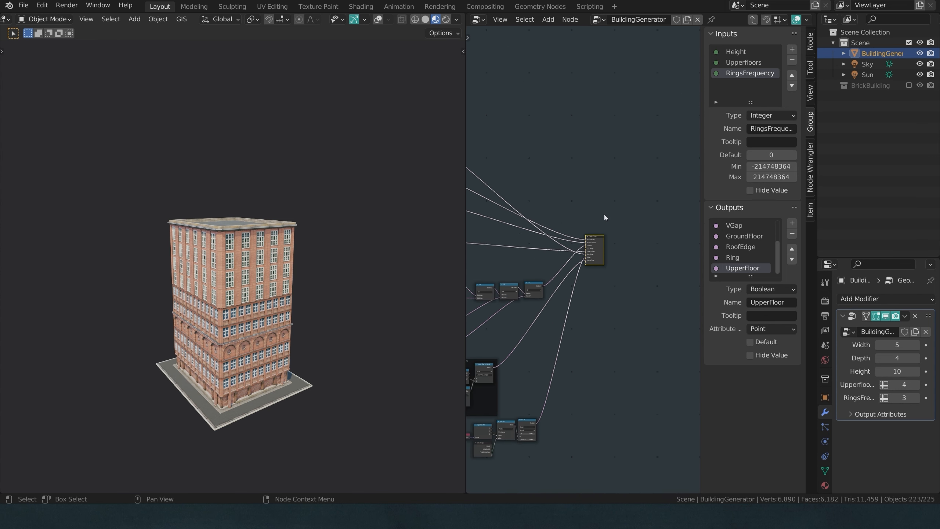
{"action": "middle_click_drag", "start_coordinate": [575, 223], "coordinate": [603, 275]}
{"action": "scroll", "coordinate": [603, 275], "scroll_direction": "down", "scroll_amount": 4}
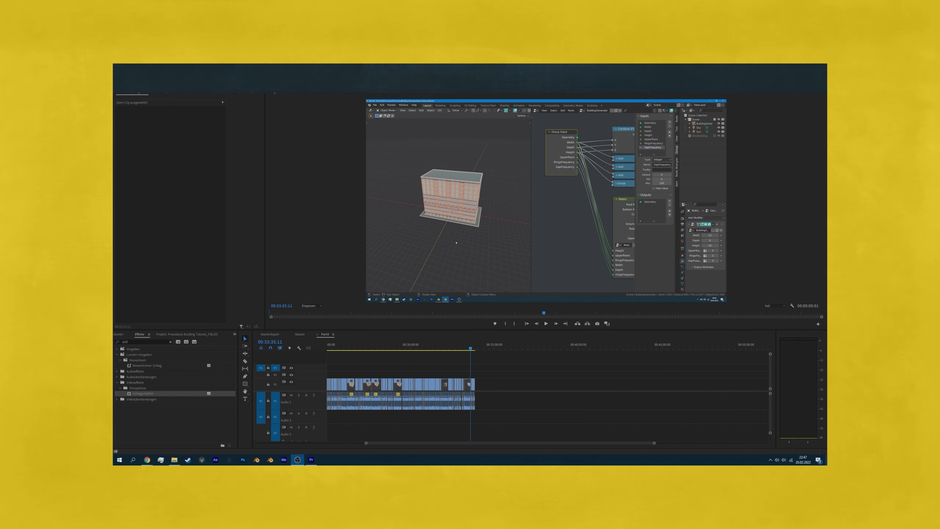
Step: Switch to the browser showing the Right-Click Select idea "Adress nested collections via Geometry Nodes"
{"action": "key", "text": "alt+Tab"}
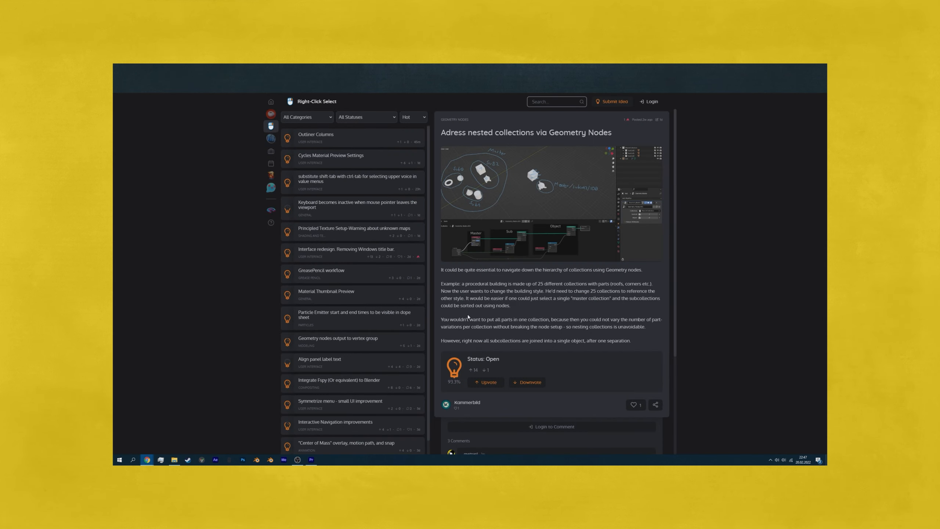